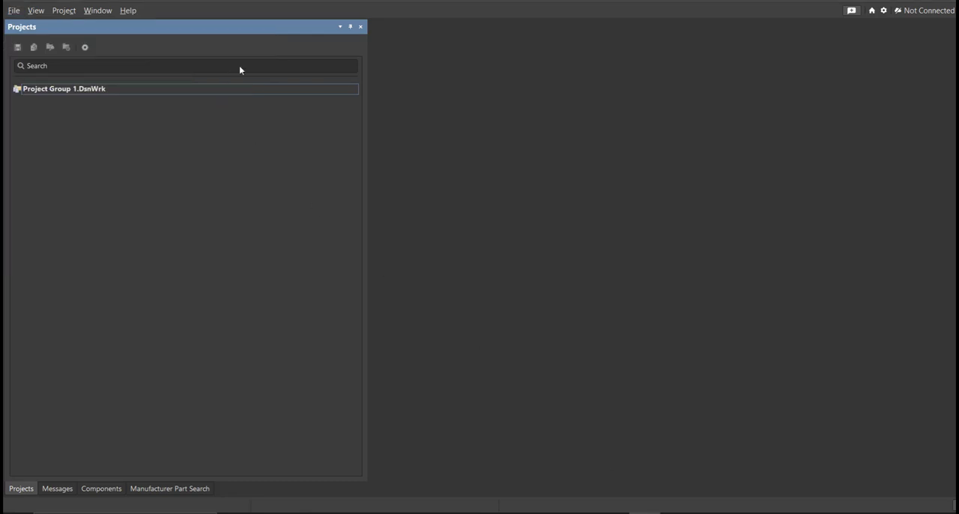
- Create an empty local PCB project named Humidity Sensor in the C:\Desktop\Humidity Sensor folder
left_click(555, 119)
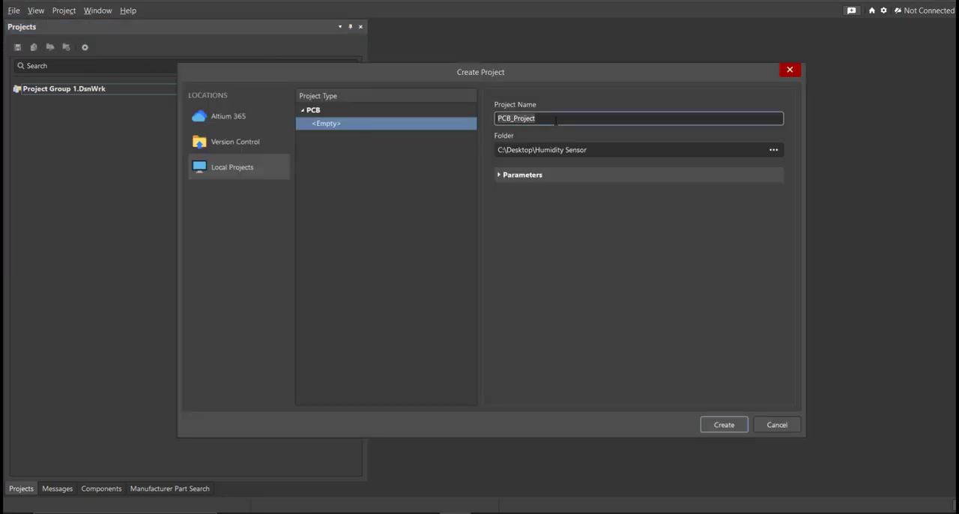
left_click(599, 150)
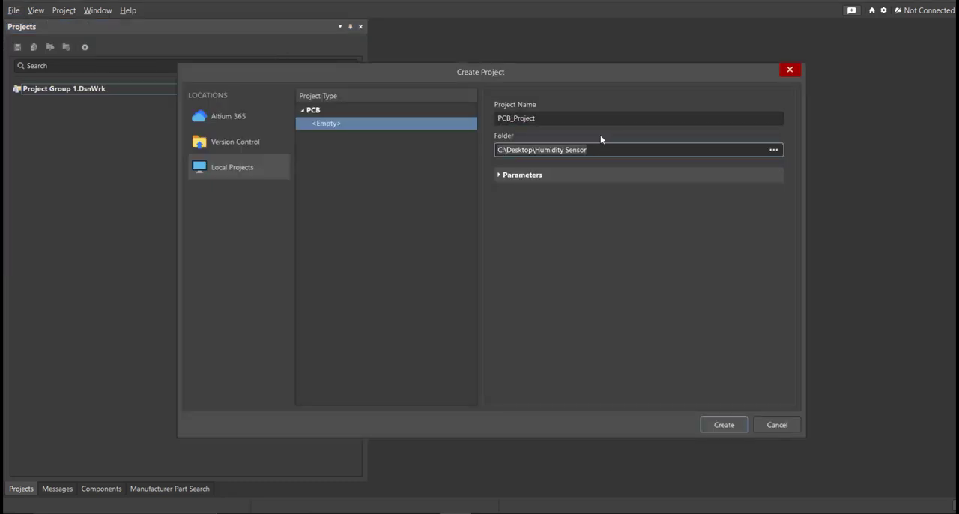
left_click(586, 118)
type("Humidity Sensor")
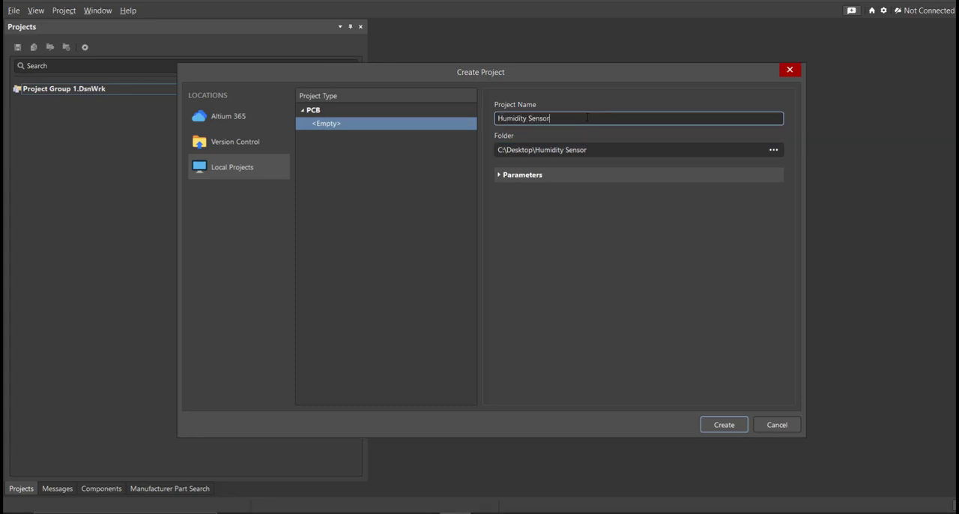
left_click(723, 427)
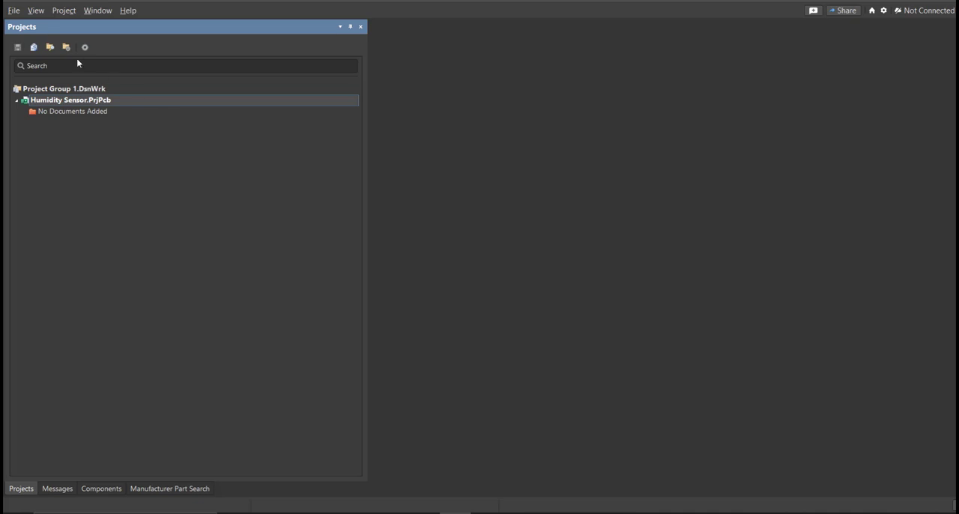
- Add a new schematic sheet to the Humidity Sensor project and narrow the Projects panel to widen the drawing area
left_click(14, 10)
mouse_move(97, 43)
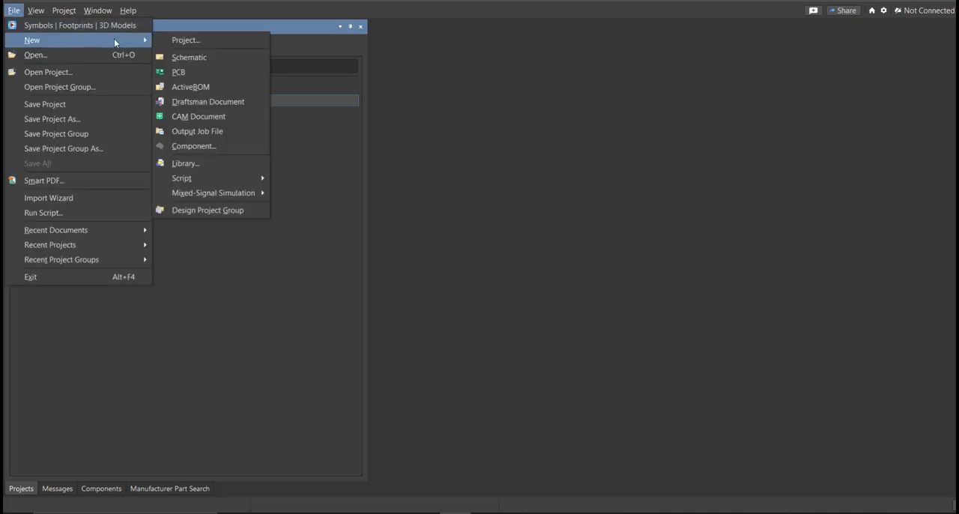
left_click(225, 58)
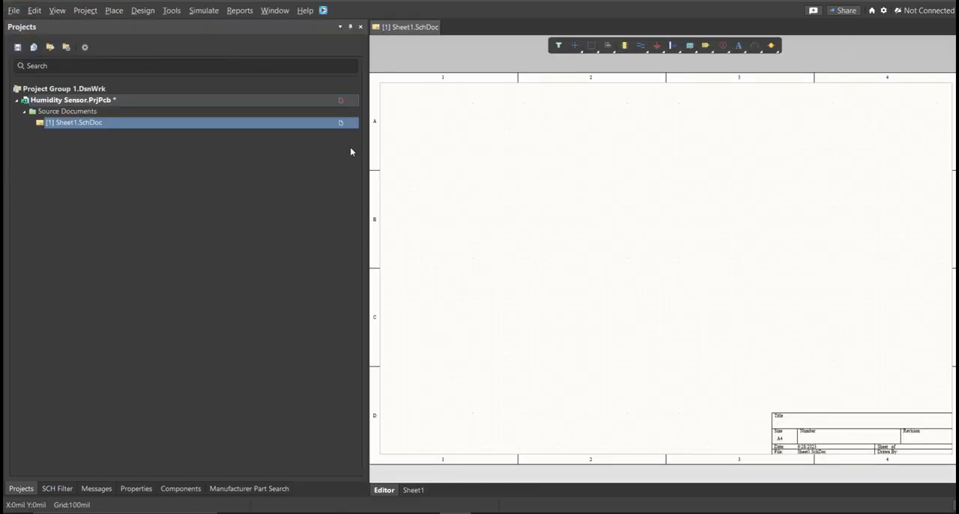
mouse_move(575, 242)
right_mouse_down()
mouse_move(577, 218)
mouse_move(563, 244)
right_mouse_up()
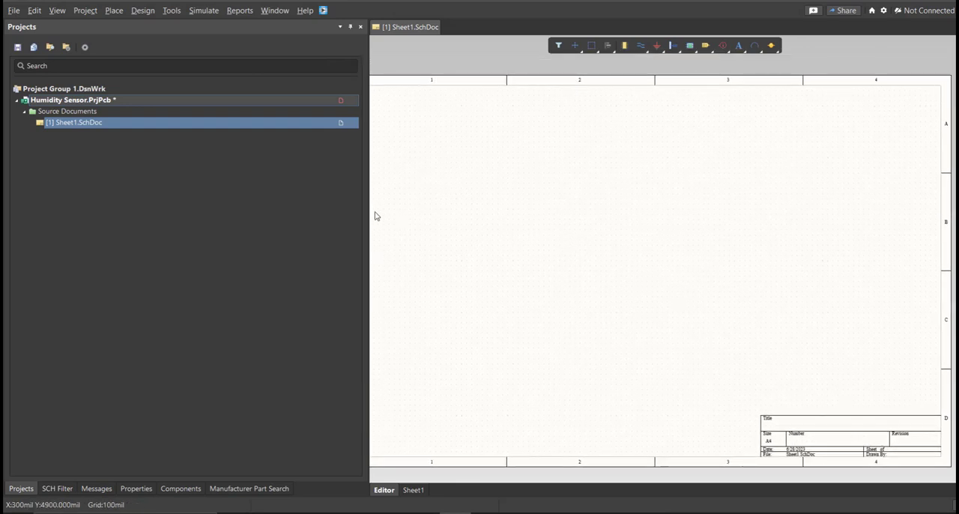
left_click_drag(367, 216, 231, 213)
scroll(398, 216, "down", 1, "ctrl")
right_click_drag(391, 210, 400, 208)
scroll(387, 208, "up", 1, "ctrl")
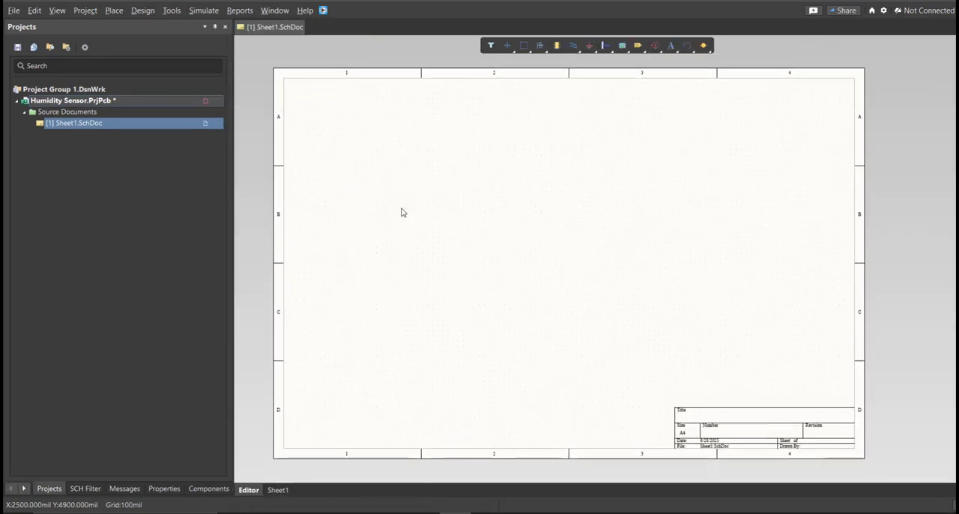
- Save the new schematic sheet in the project folder under the name Humidity Sensor
right_click(164, 123)
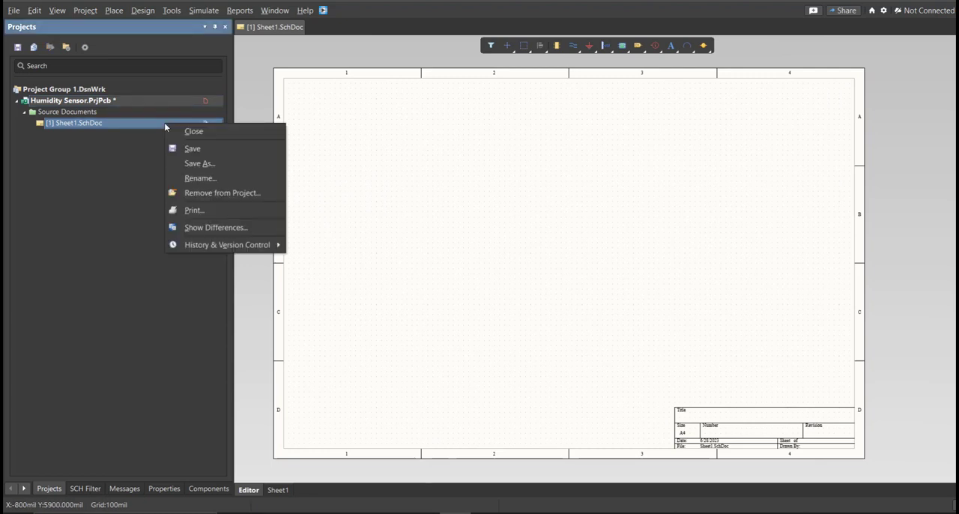
left_click(203, 148)
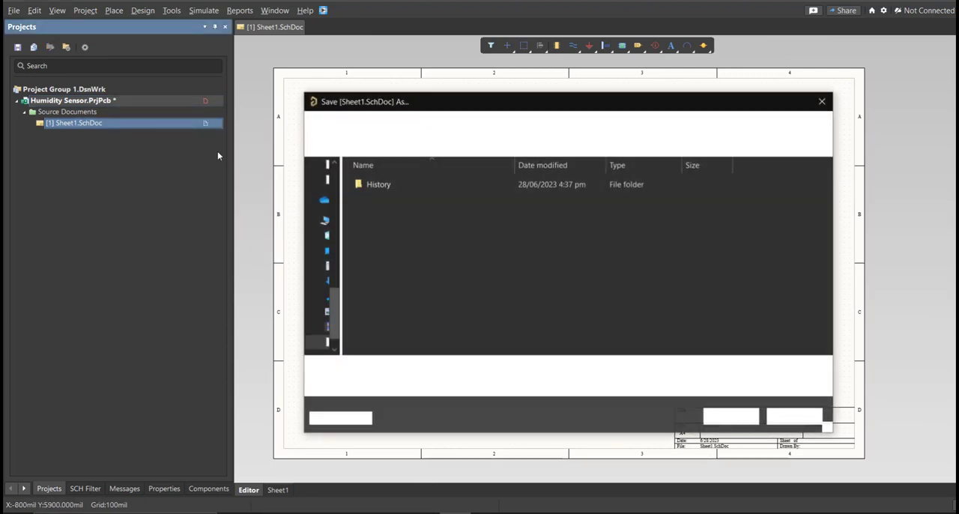
type("Humi")
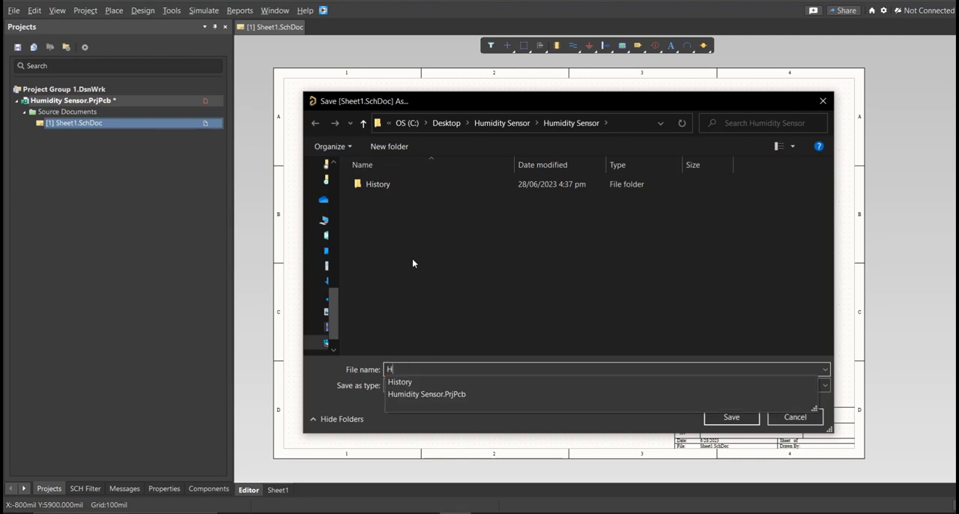
key("Down")
key("BackSpace")
key("BackSpace")
key("BackSpace")
key("BackSpace")
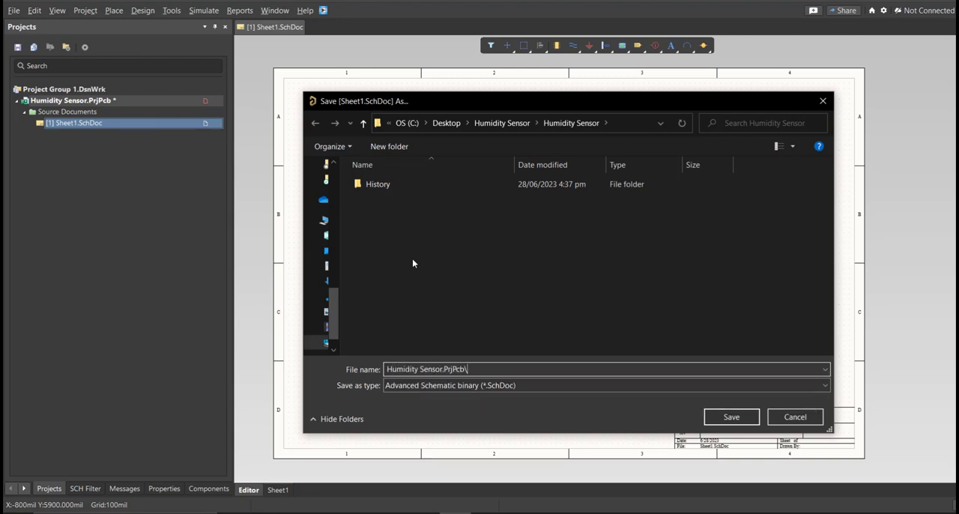
key("BackSpace")
key("BackSpace")
key("BackSpace")
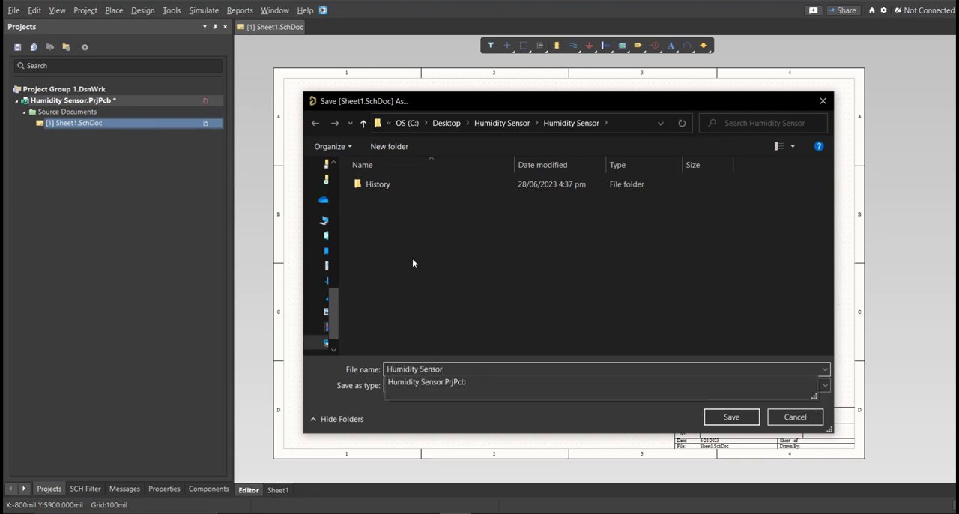
key("Return")
- Create a new file-based schematic library in the project
left_click(14, 11)
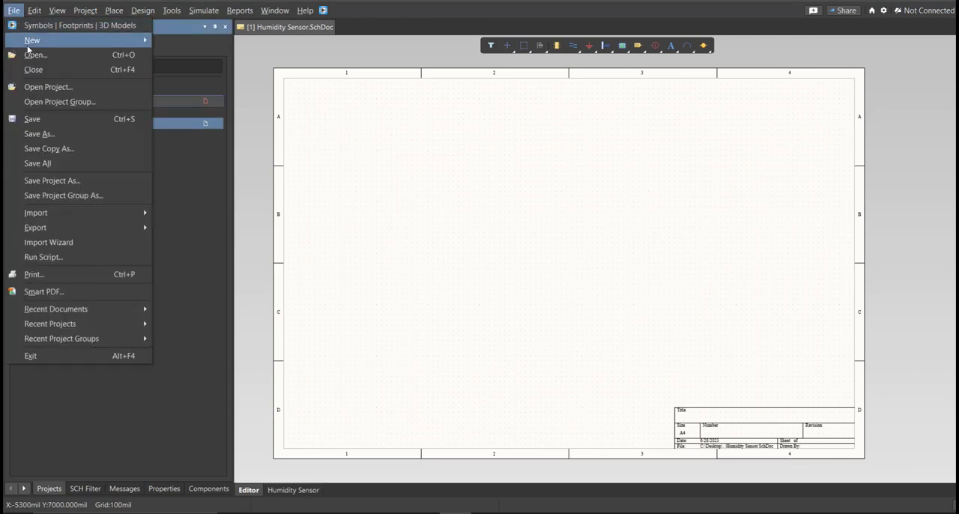
mouse_move(45, 39)
left_click(213, 165)
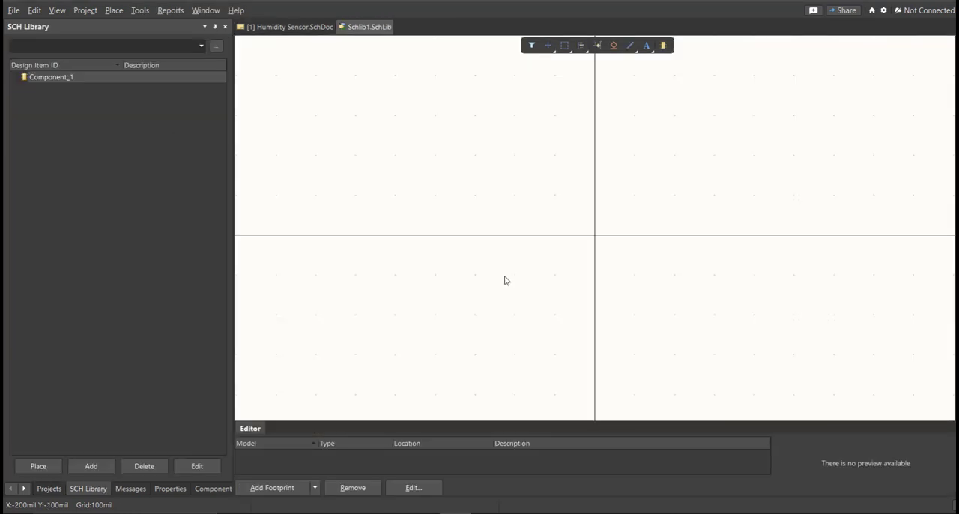
- Save the new schematic library as Humidity Sensor in the project folder
key("ctrl+s")
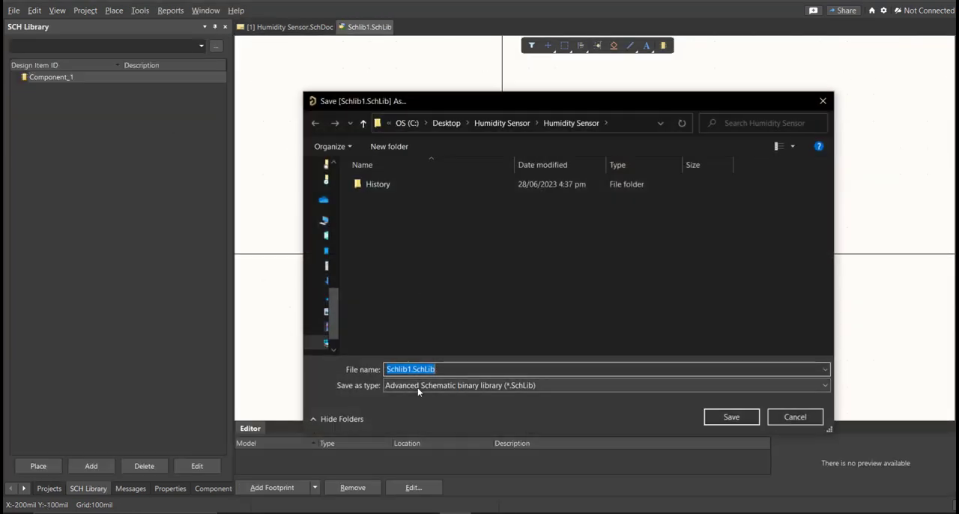
type("H")
key("Down")
key("Down")
key("Down")
key("BackSpace")
key("BackSpace")
key("BackSpace")
key("BackSpace")
key("BackSpace")
key("BackSpace")
key("Return")
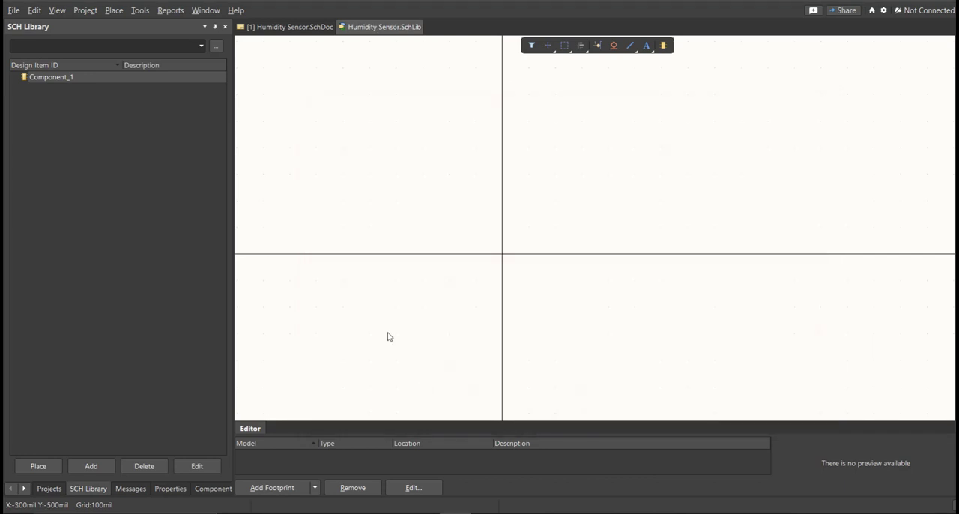
- Create a new file-based PCB library in the project
left_click(13, 11)
mouse_move(19, 38)
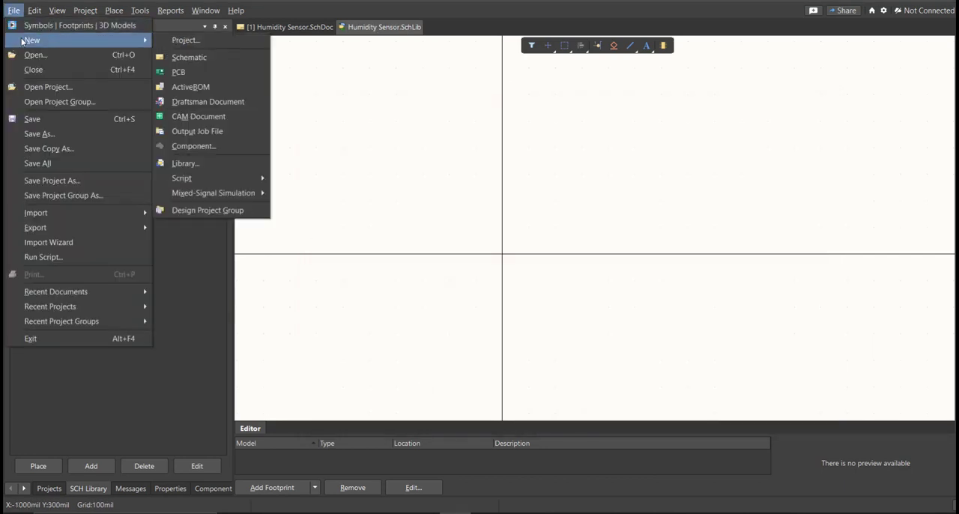
left_click(229, 172)
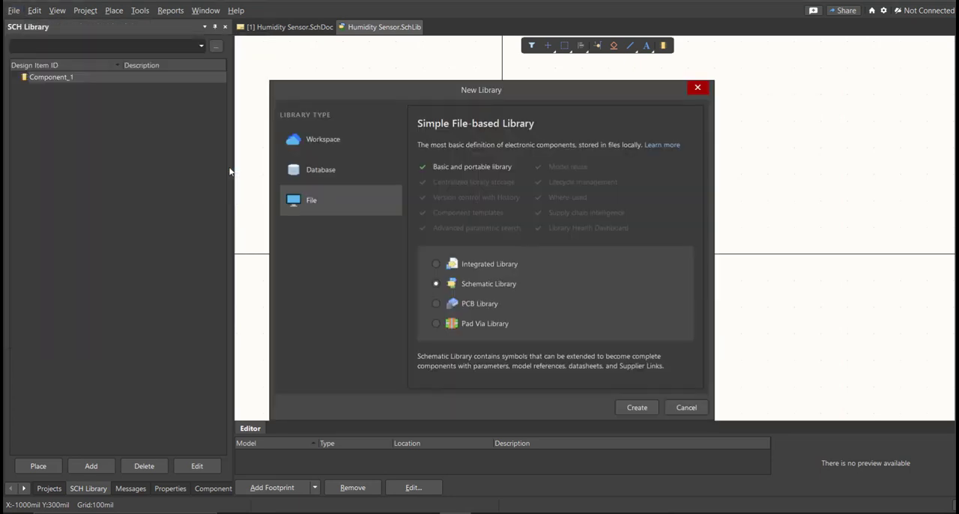
left_click(462, 305)
left_click(639, 408)
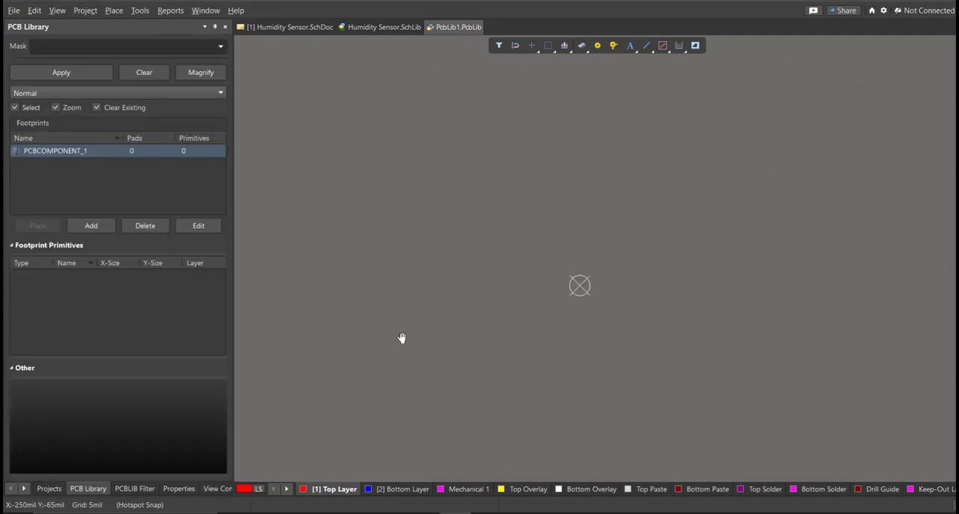
- Save the new PCB library as Humidity Sensor in the project folder
key("ctrl+s")
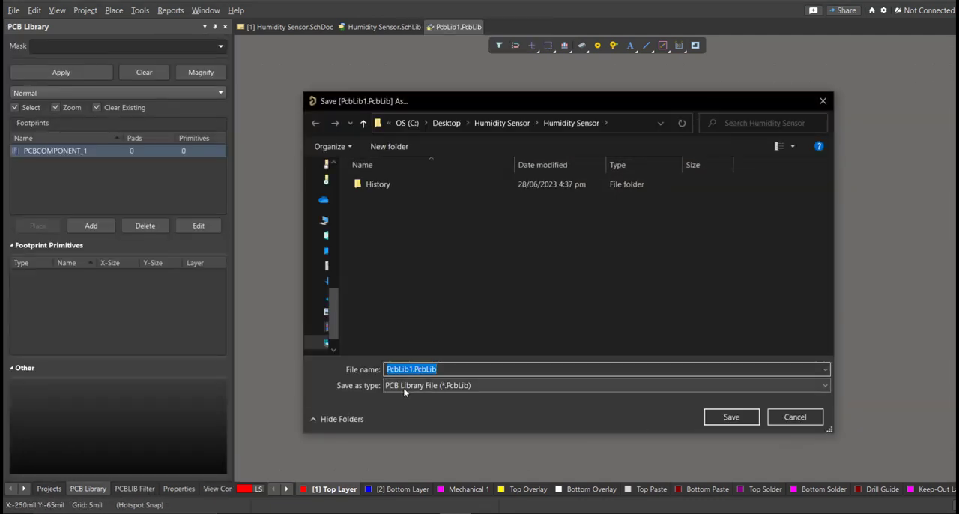
type("h")
key("Down")
key("BackSpace")
key("BackSpace")
key("BackSpace")
key("BackSpace")
key("BackSpace")
key("BackSpace")
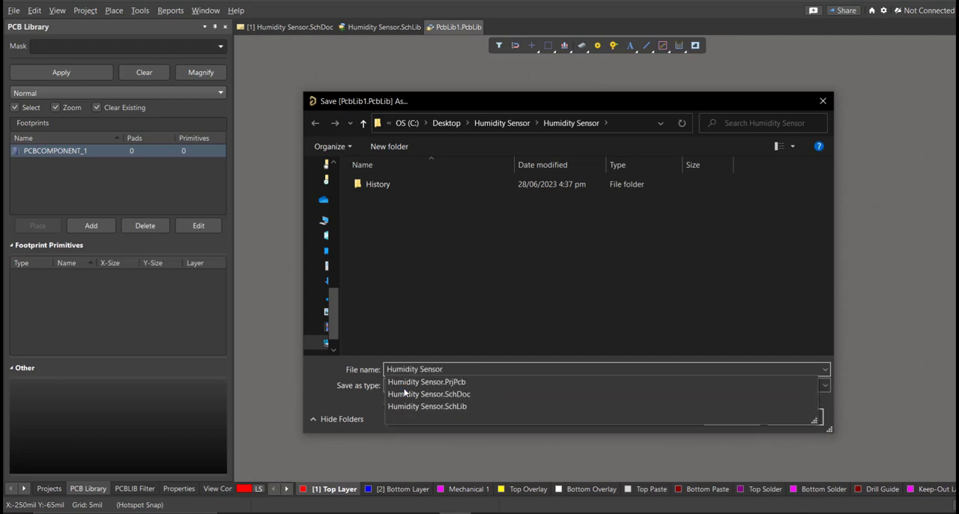
key("Return")
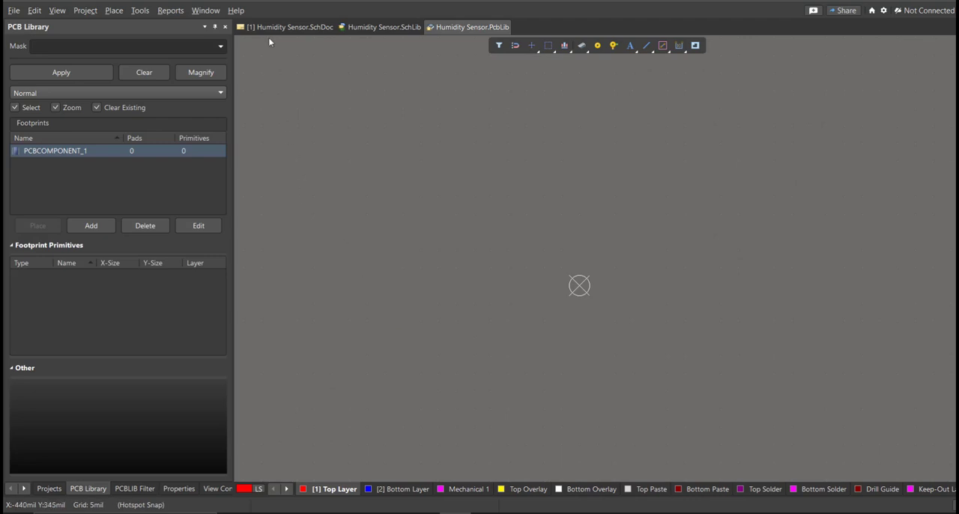
- Return to the Humidity Sensor schematic and open Library Loader over the drawing sheet
left_click(289, 27)
mouse_move(427, 287)
right_mouse_down()
mouse_move(418, 278)
mouse_move(413, 287)
right_mouse_up()
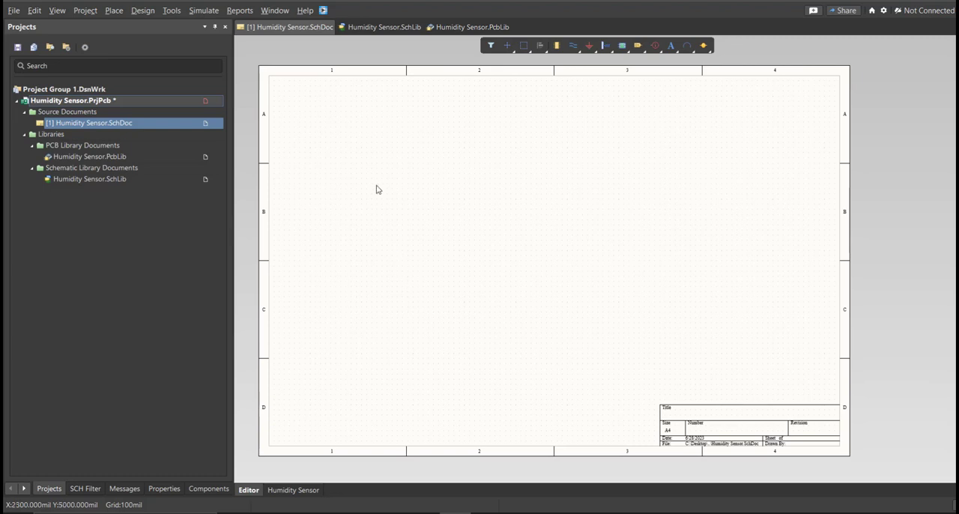
left_click(324, 11)
left_click_drag(111, 9, 371, 89)
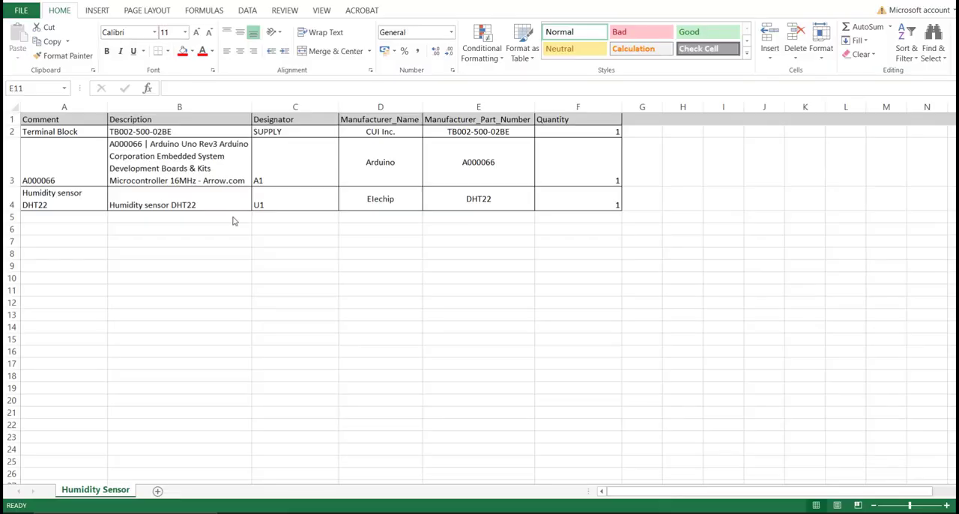
- In the Excel parts list, review the components and copy the terminal block's manufacturer part number, TB002-500-02BE
left_click_drag(65, 119, 594, 197)
left_click(573, 253)
left_click_drag(502, 121, 496, 197)
double_click(508, 133)
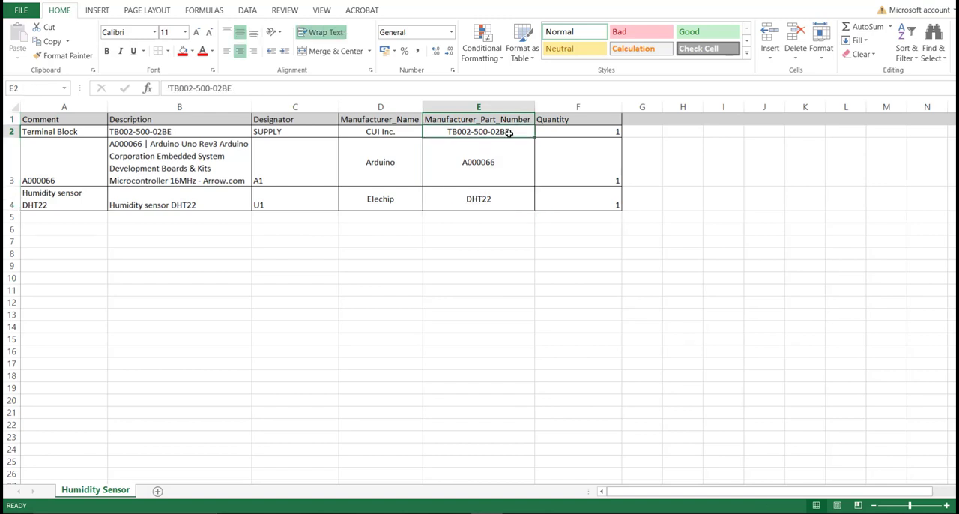
left_click_drag(511, 131, 449, 132)
key("ctrl+c")
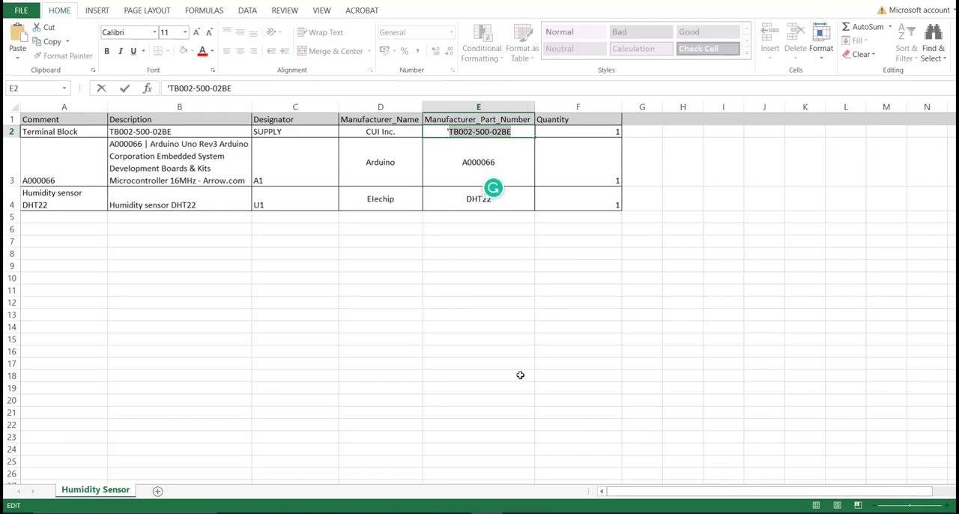
- Switch back to Altium Designer and search Library Loader for the part number TB002-500-02BE
left_click(455, 512)
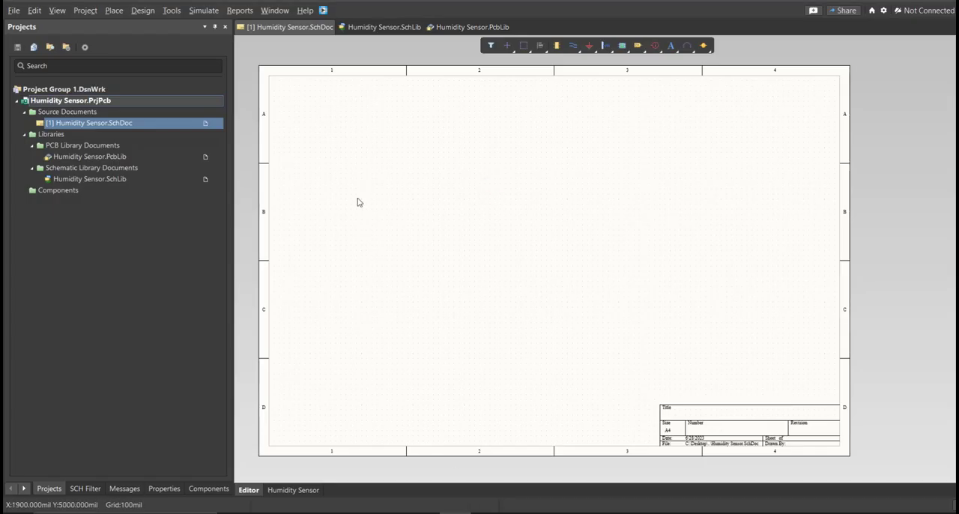
left_click(322, 9)
left_click_drag(110, 11, 386, 97)
key("ctrl+v")
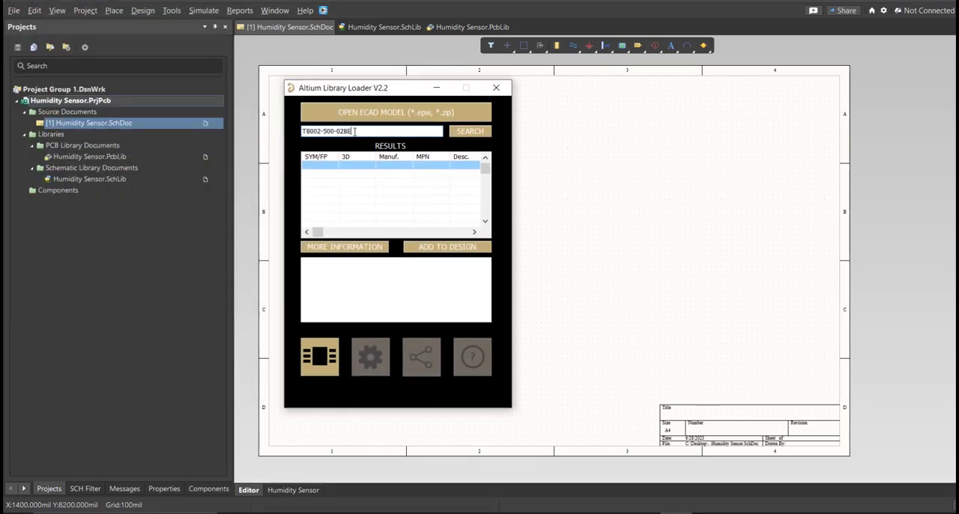
left_click(460, 135)
- Add the TB002-500-02BE terminal block to the design and move its symbol from the corner onto the schematic sheet
left_click(409, 251)
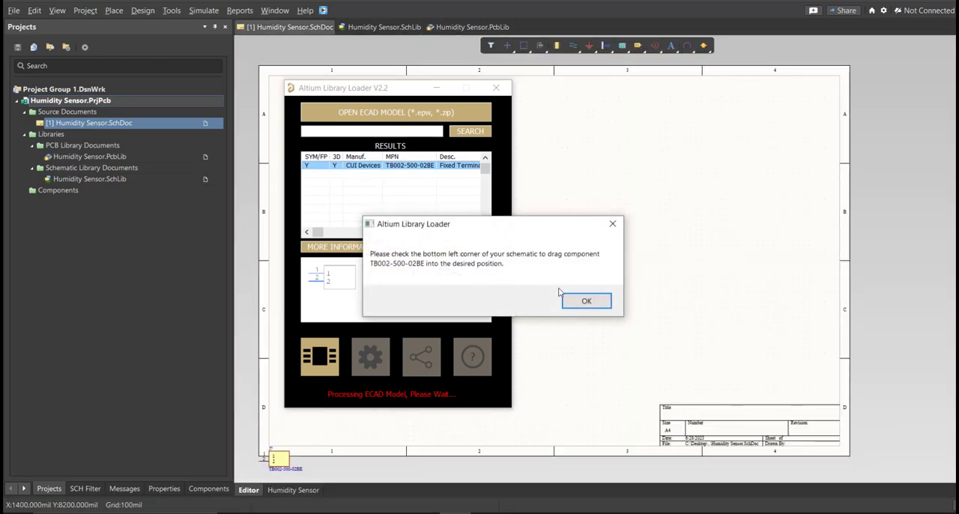
left_click(576, 299)
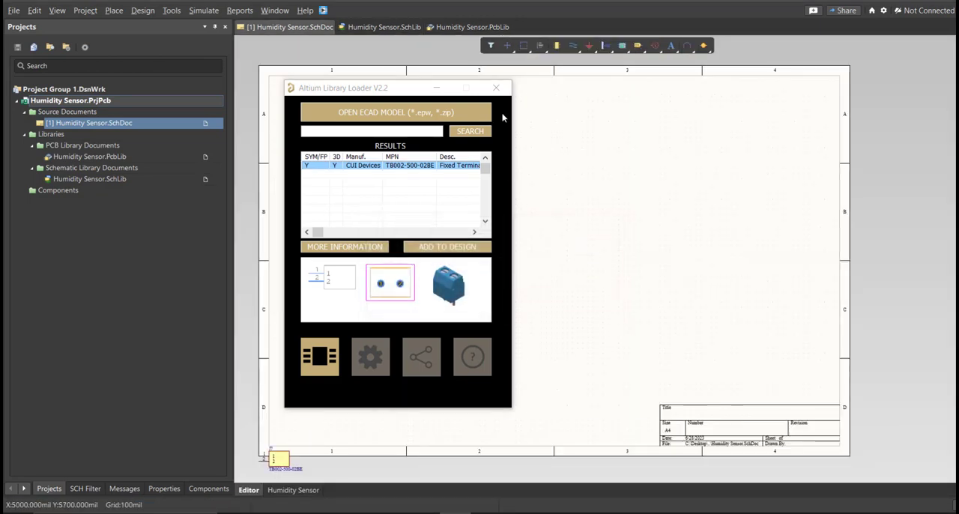
left_click(496, 88)
scroll(341, 386, "up", 4, "ctrl")
right_click_drag(295, 450, 461, 241)
left_click_drag(392, 332, 469, 222)
- Inspect the TB002-500-02BE symbol in the Humidity Sensor schematic library and delete the empty Component_1
left_click(388, 27)
left_click(83, 488)
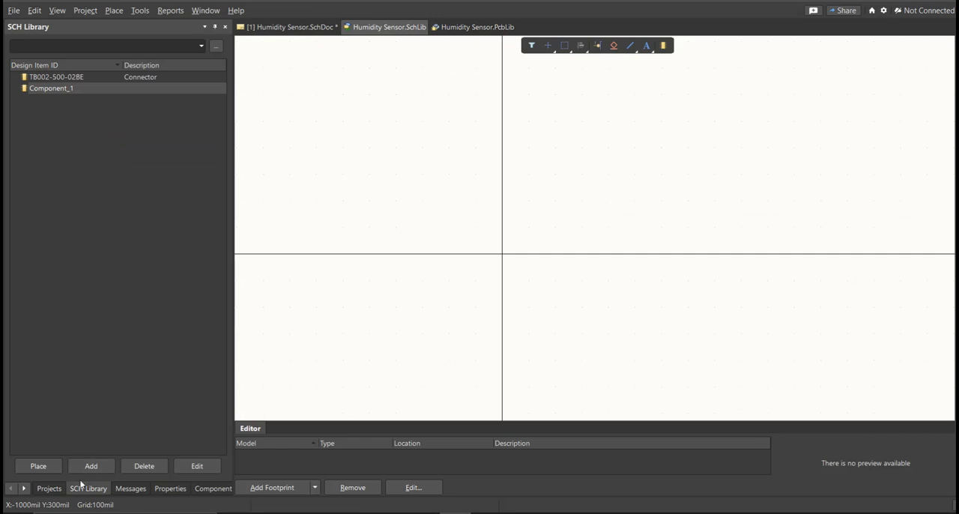
left_click(65, 77)
scroll(422, 215, "down", 4, "ctrl")
scroll(422, 215, "up", 1, "ctrl")
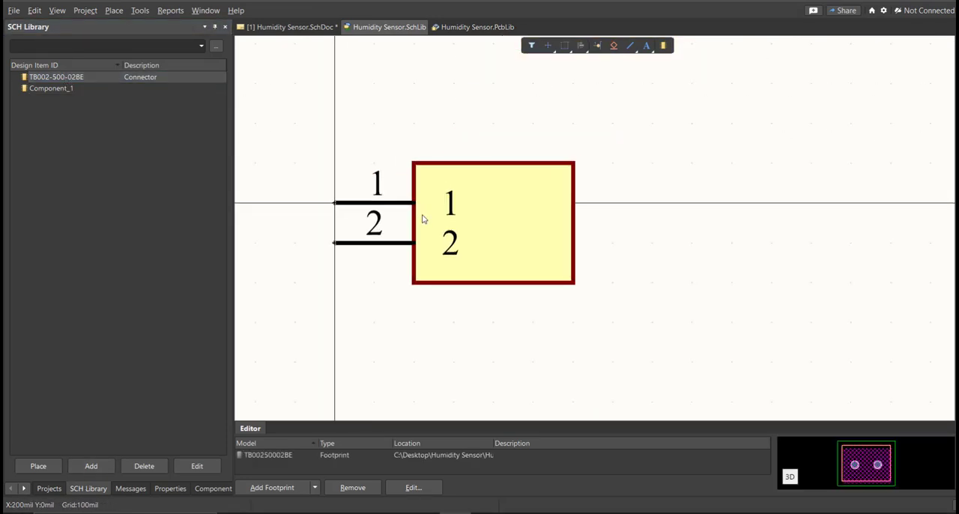
left_click(90, 89)
key("Delete")
key("Return")
scroll(430, 252, "down", 1, "ctrl")
scroll(430, 252, "down", 3, "ctrl")
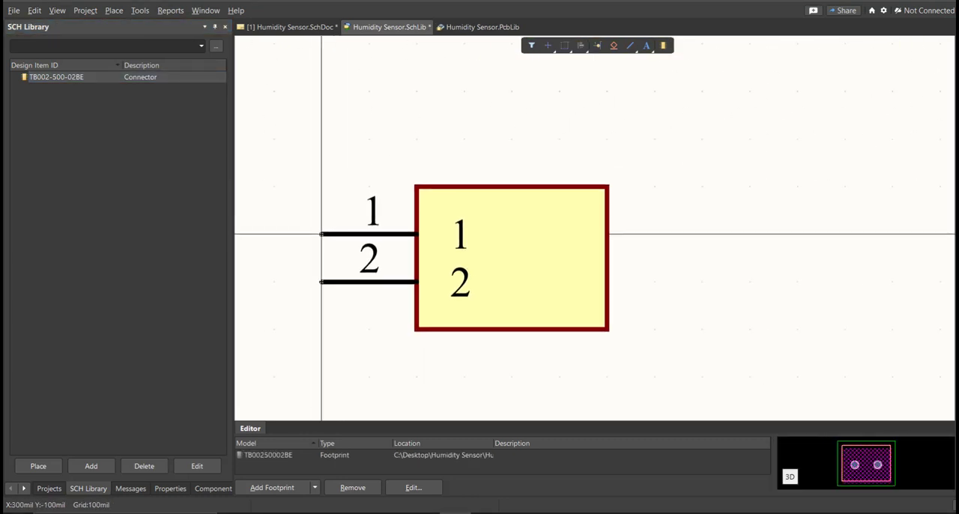
- Set the comment of the TB002-500-02BE library component to Terminal Block
double_click(59, 81)
left_click(107, 160)
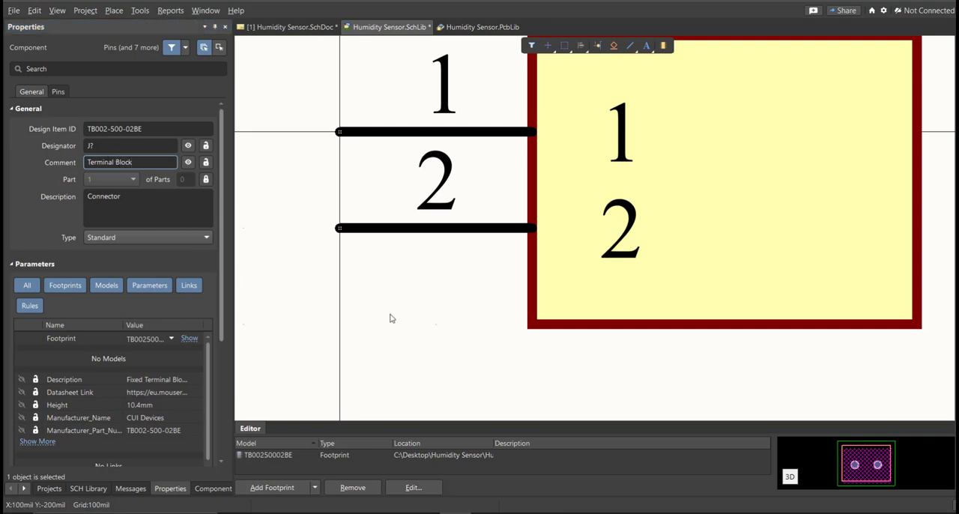
- Save the schematic library and place the updated TB002-500-02BE component beside the existing terminal block symbol on the schematic sheet
scroll(392, 317, "down", 2, "ctrl")
key("ctrl+s")
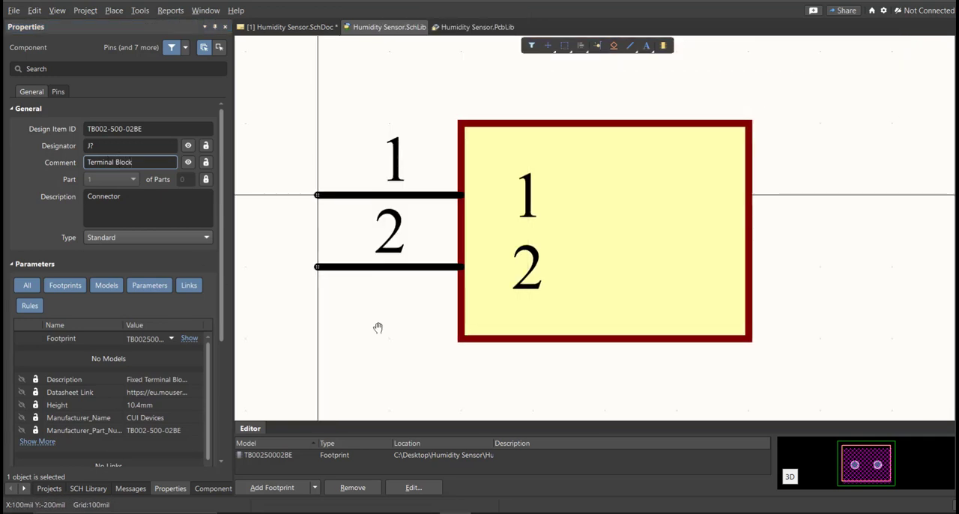
left_click(87, 488)
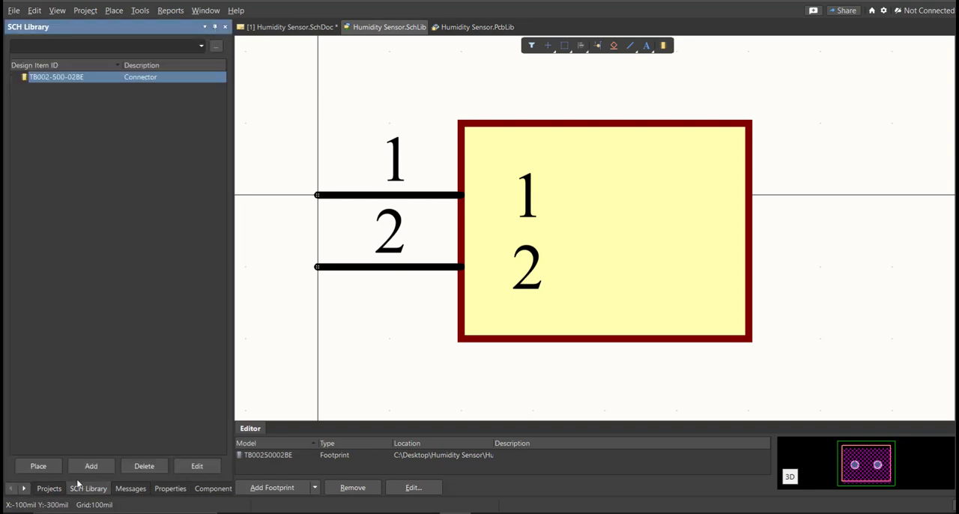
left_click(35, 467)
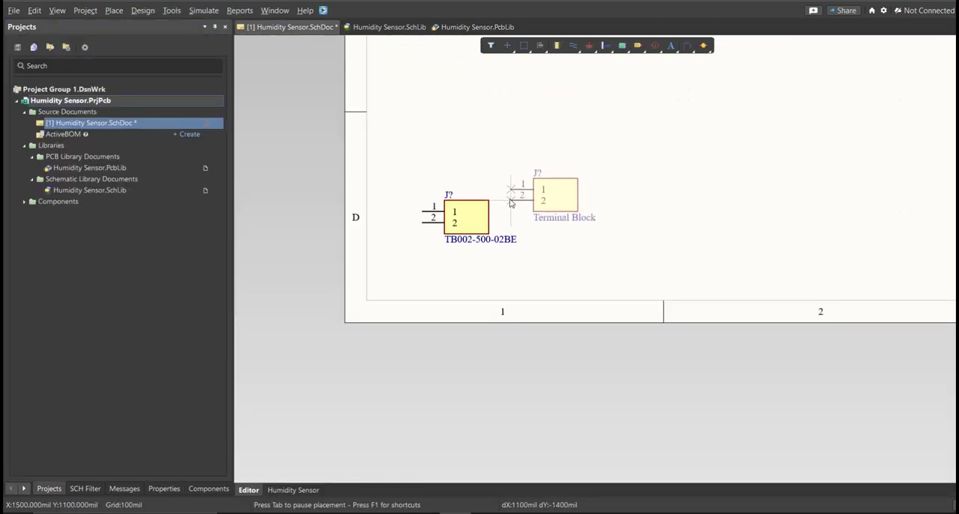
scroll(508, 197, "up", 2, "ctrl")
left_click(562, 248)
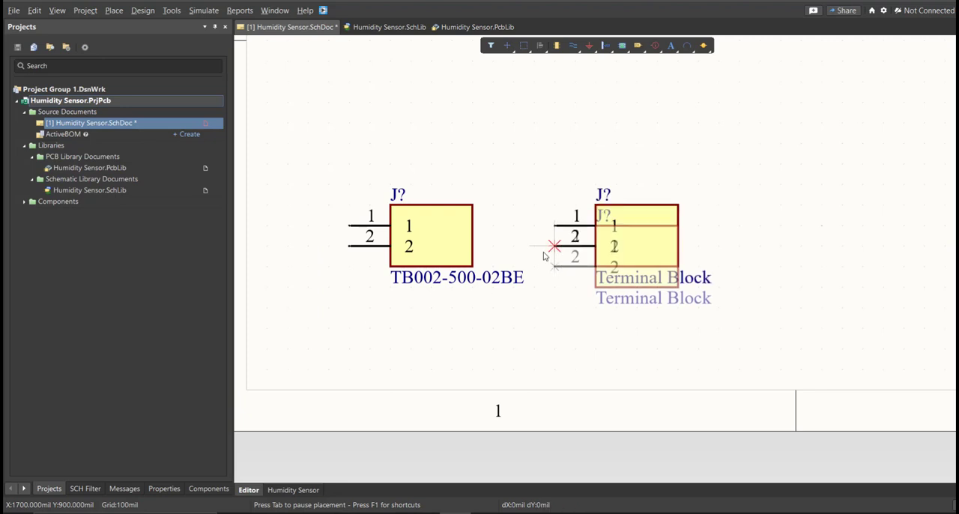
key("Escape")
scroll(475, 232, "up", 1, "ctrl")
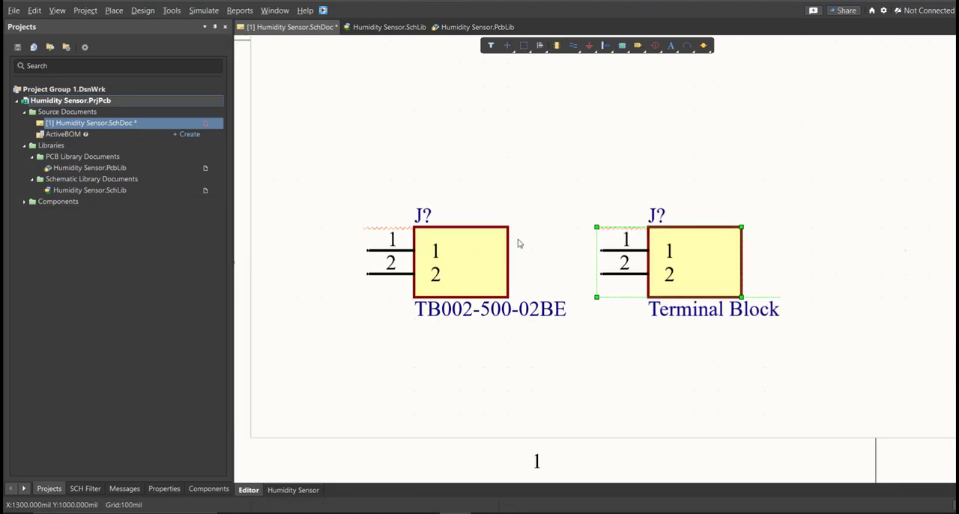
right_click_drag(517, 242, 546, 250)
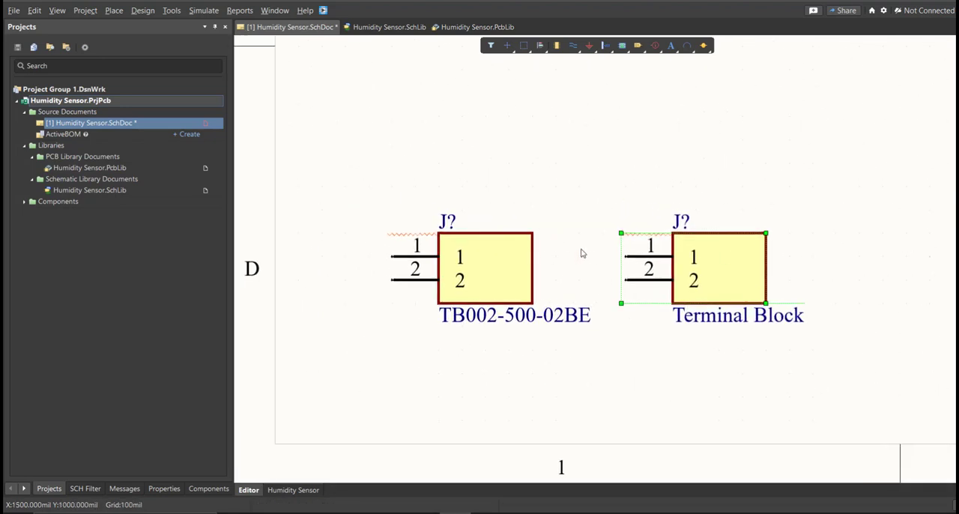
- Compare the two terminal block symbols, review the A000066 and DHT22 rows in the Excel parts list, and return to Altium Designer
left_click_drag(549, 188, 428, 304)
left_click_drag(800, 211, 637, 352)
left_click(491, 512)
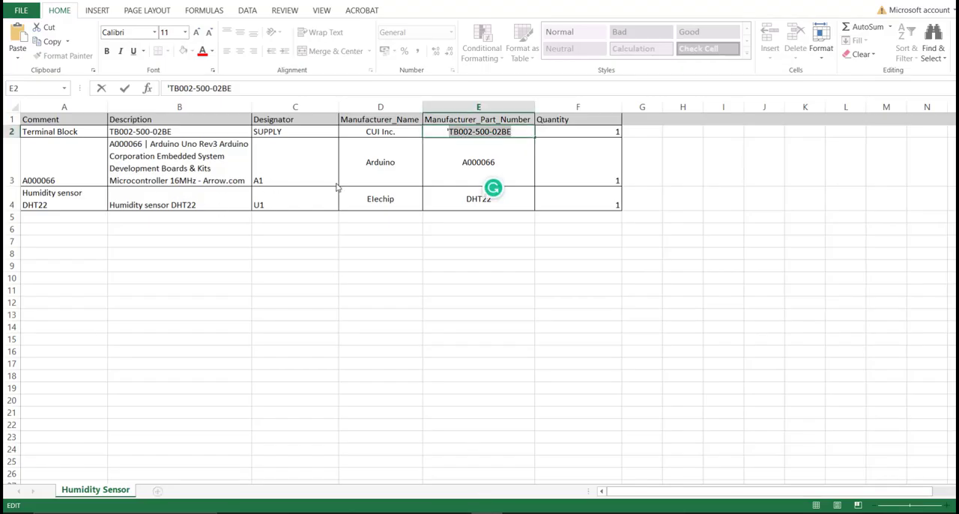
left_click(187, 172)
left_click_drag(45, 176, 638, 199)
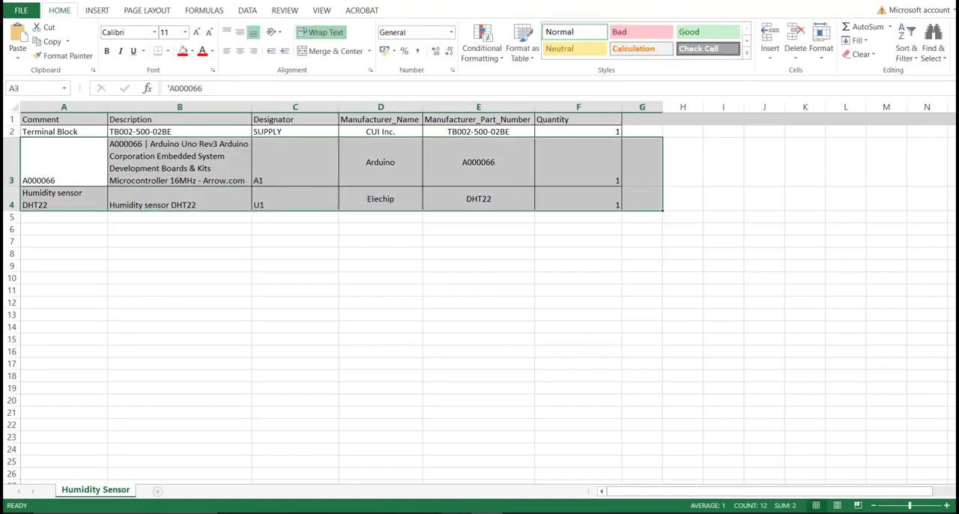
left_click(491, 513)
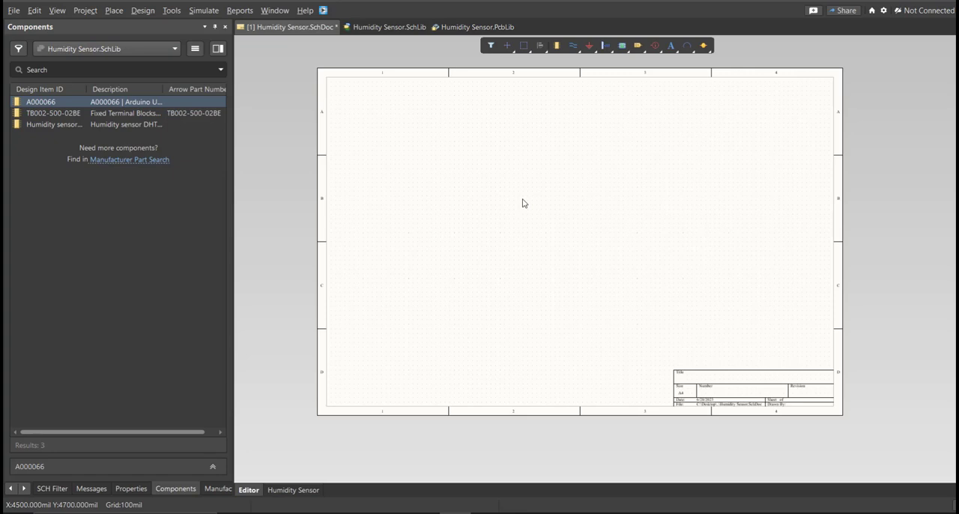
- Examine the three components in the Humidity Sensor schematic library, including the 3D footprint preview of TB002-500-02BE
left_click(396, 27)
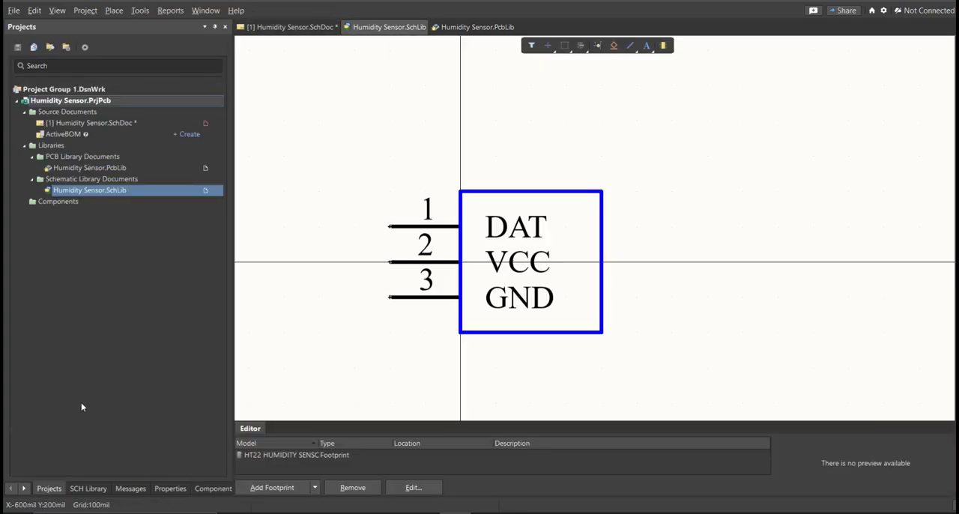
left_click(87, 489)
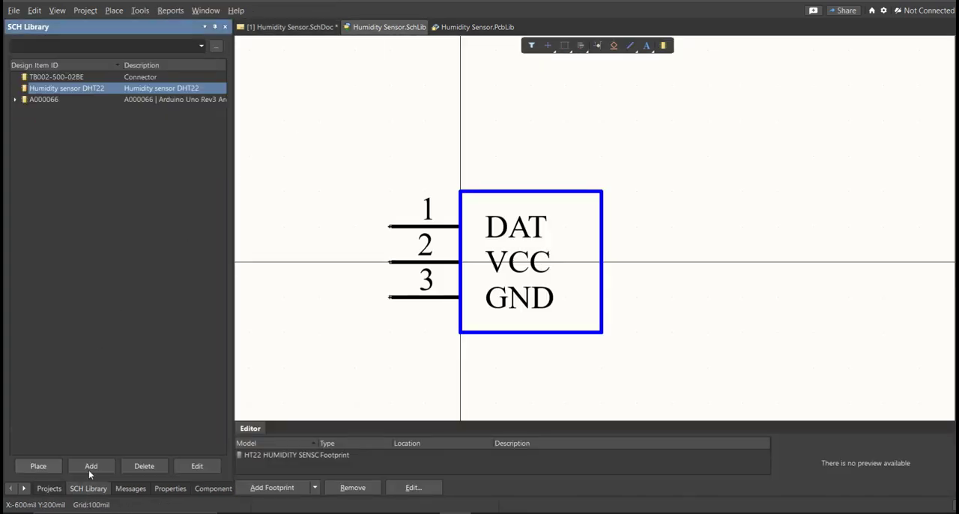
left_click(74, 78)
left_click(79, 90)
left_click(77, 99)
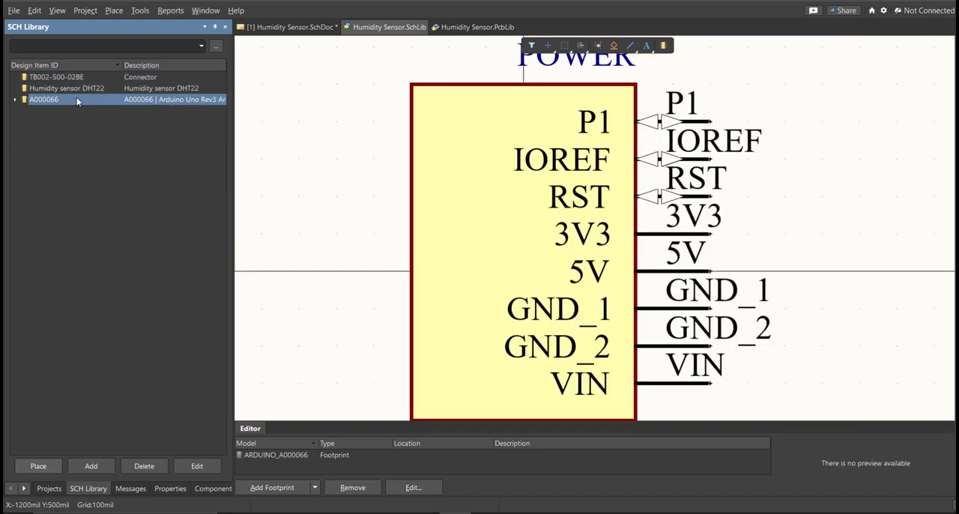
left_click(78, 78)
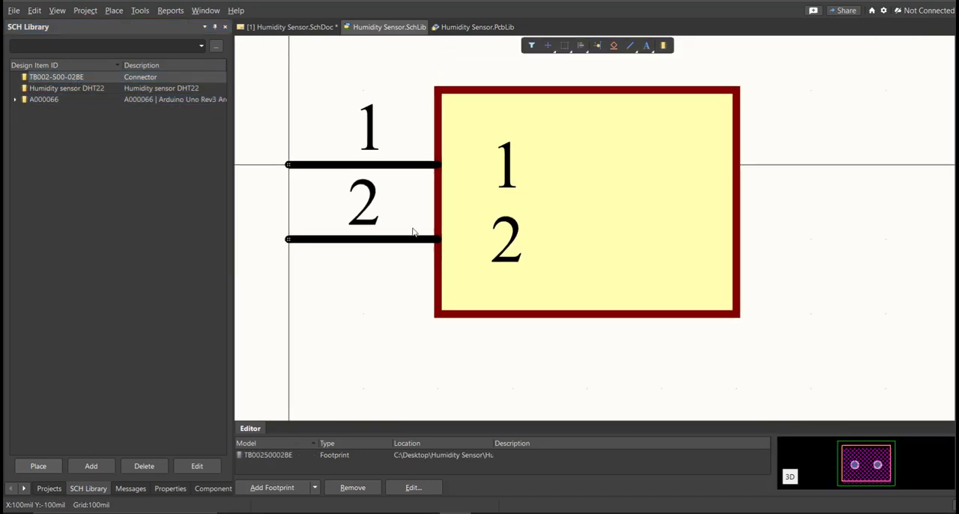
left_click(790, 477)
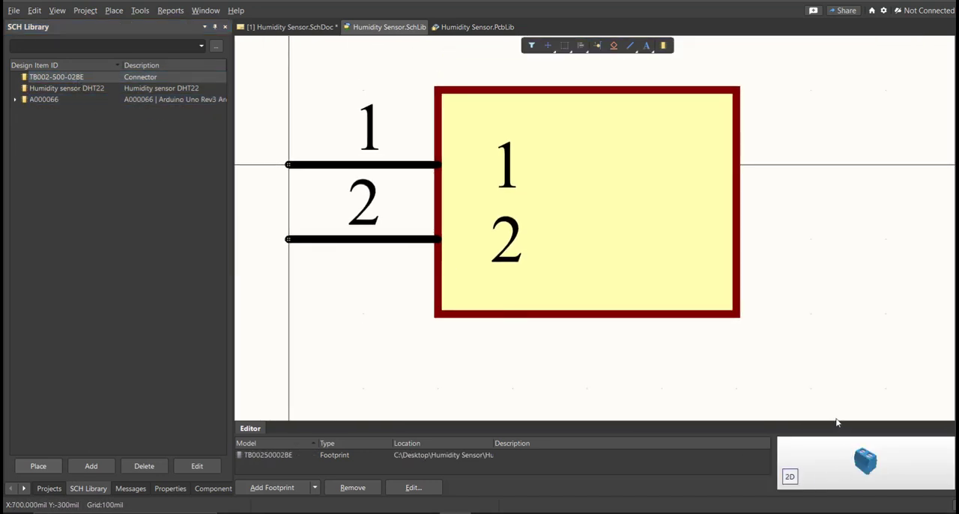
left_click_drag(838, 425, 838, 376)
left_click(120, 91)
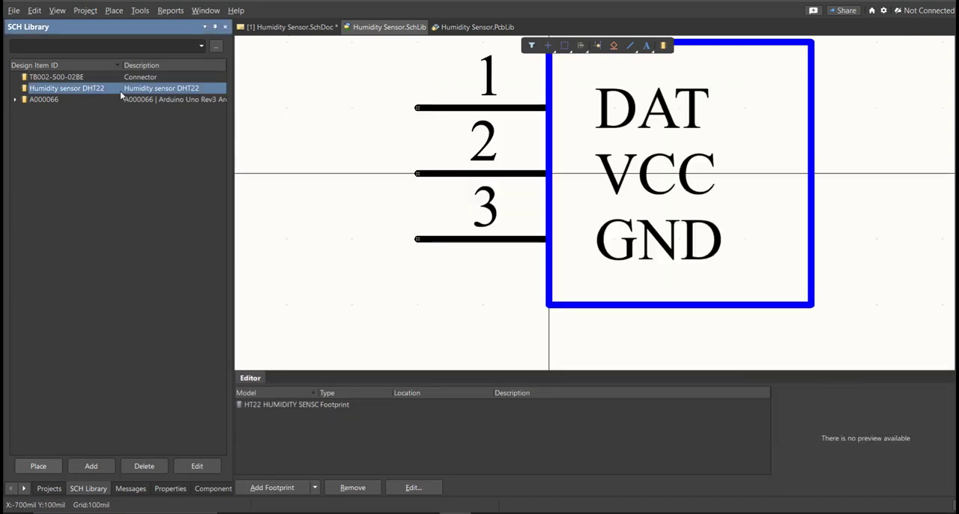
left_click(118, 99)
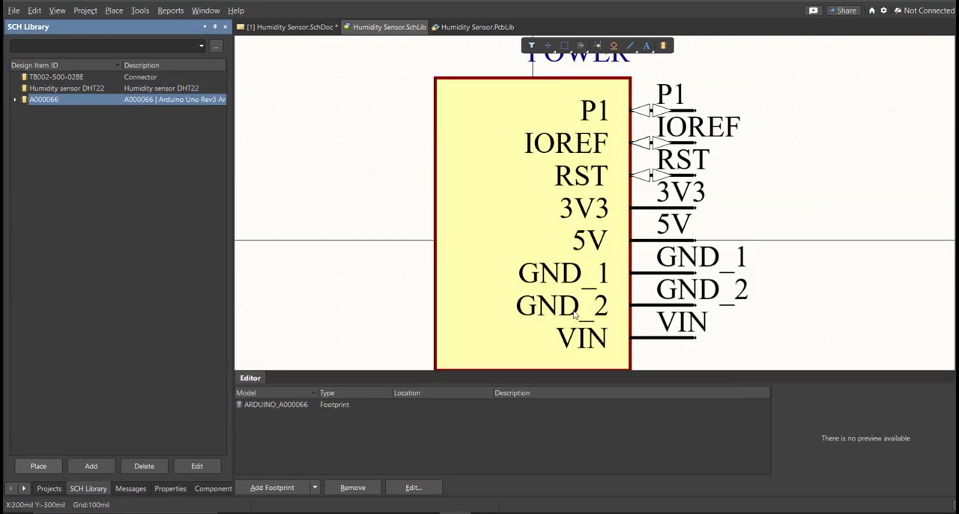
- Return to the Humidity Sensor schematic sheet and bring up the component list of Humidity Sensor.SchLib
left_click(307, 31)
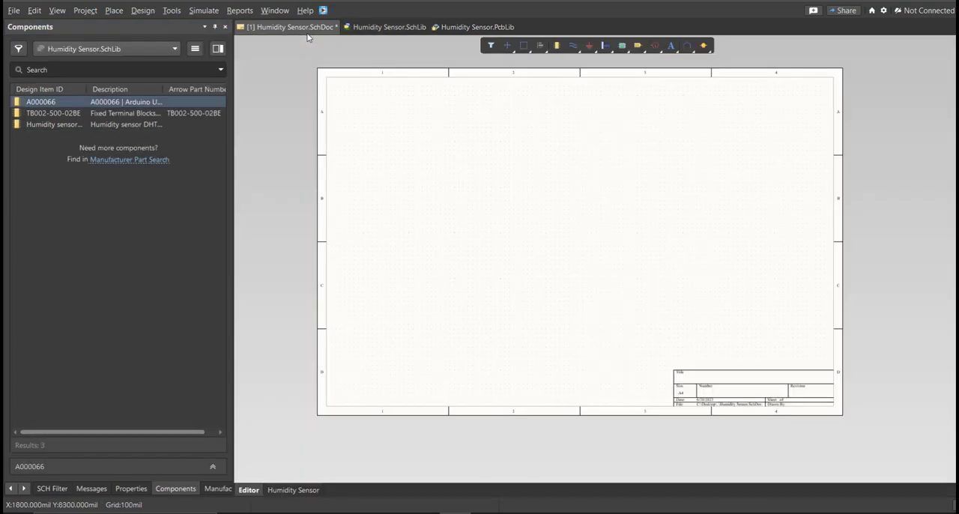
left_click(173, 488)
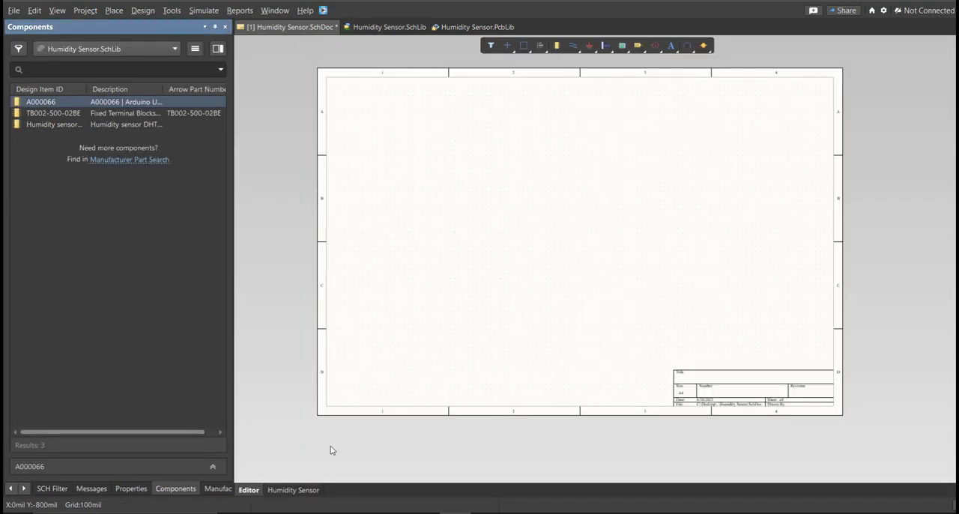
mouse_move(435, 261)
right_mouse_down()
mouse_move(403, 264)
mouse_move(425, 267)
right_mouse_up()
left_click(182, 490)
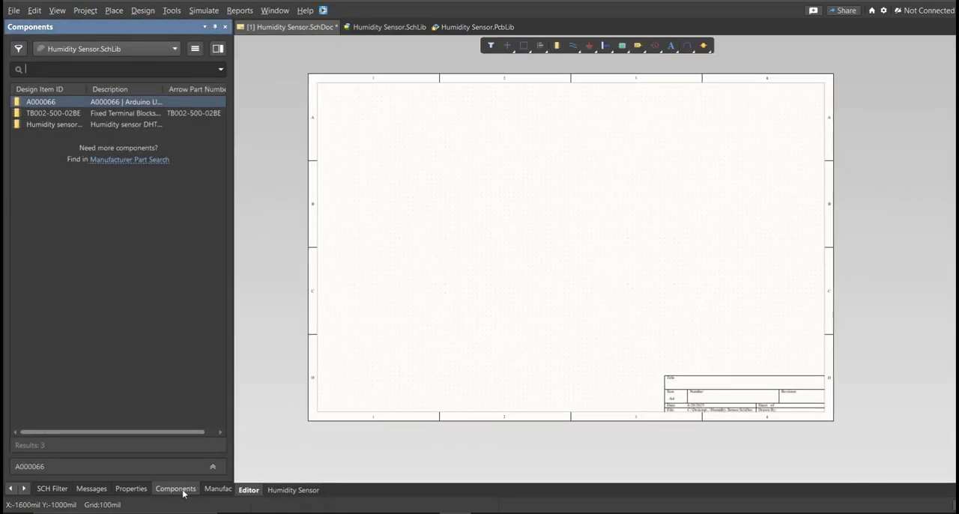
right_click_drag(420, 342, 409, 340)
right_click(409, 341)
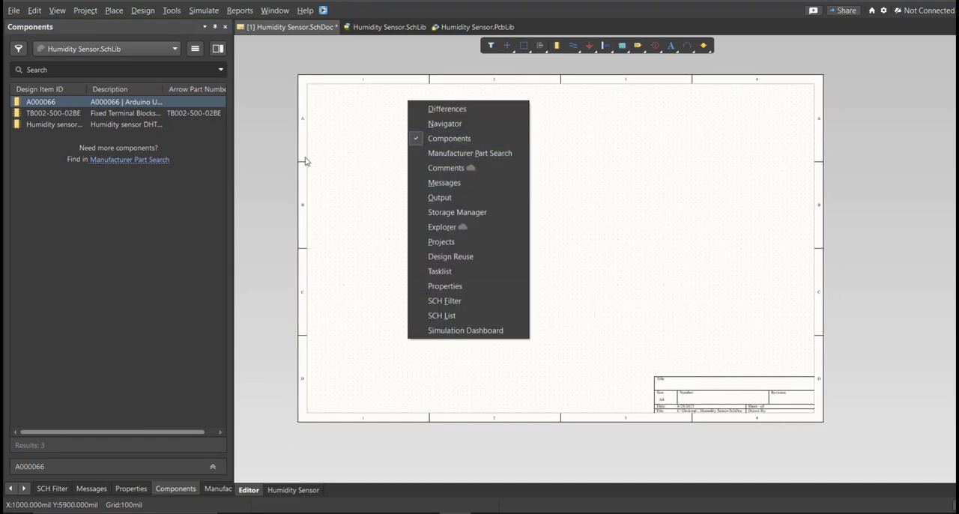
left_click(279, 161)
scroll(348, 164, "up", 2, "ctrl")
right_click_drag(422, 197, 379, 188)
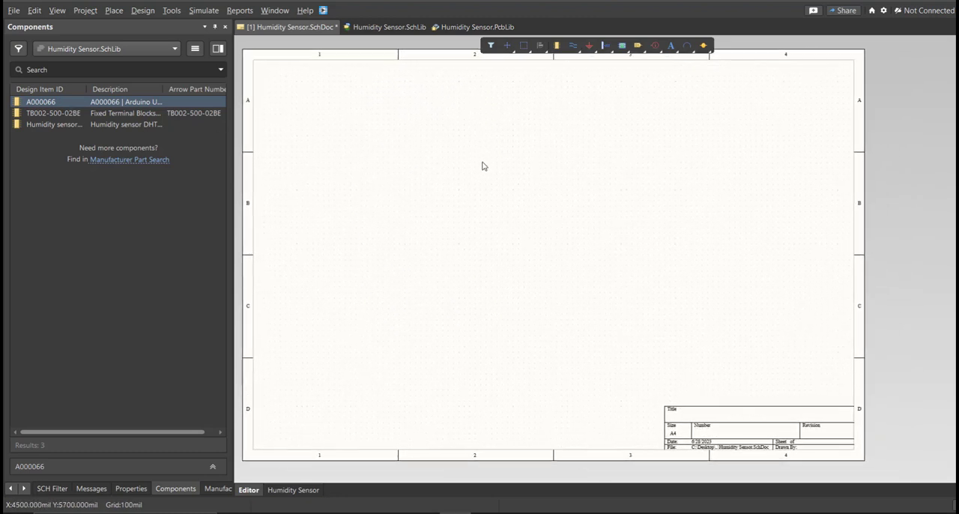
- Place the four A000066 parts in a vertical column, with the TB002-500-02BE terminal block and the DHT22 humidity sensor to their right
left_click_drag(62, 107, 329, 150)
left_click_drag(78, 111, 329, 233)
left_click(61, 107)
left_click_drag(61, 107, 323, 314)
left_click(363, 408)
left_click(444, 154)
right_click(443, 232)
left_click_drag(294, 85, 378, 259)
scroll(348, 242, "down", 1, "ctrl")
key("Delete")
mouse_move(53, 112)
left_mouse_down()
mouse_move(556, 215)
mouse_move(503, 268)
left_mouse_up()
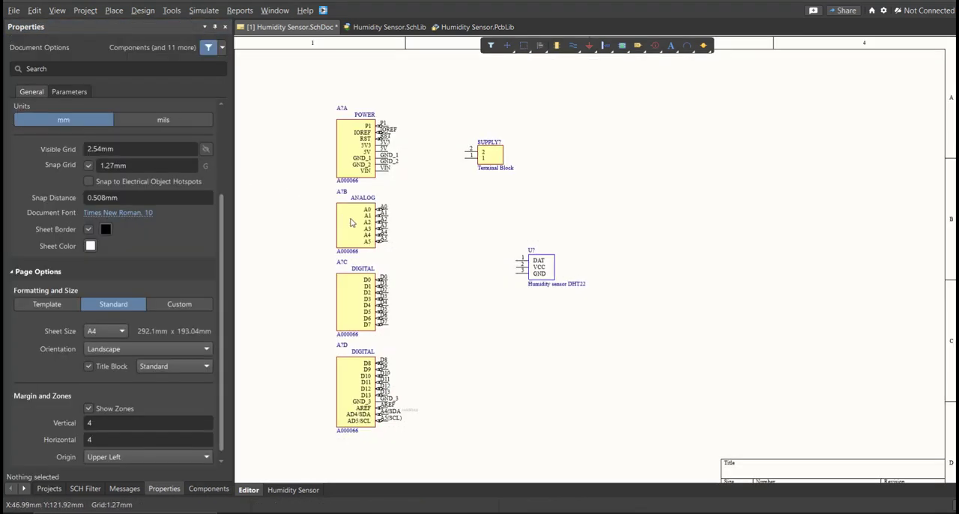
- Examine the designators of the placed components and check the designator property of the DHT22 humidity sensor
scroll(335, 122, "up", 3, "ctrl")
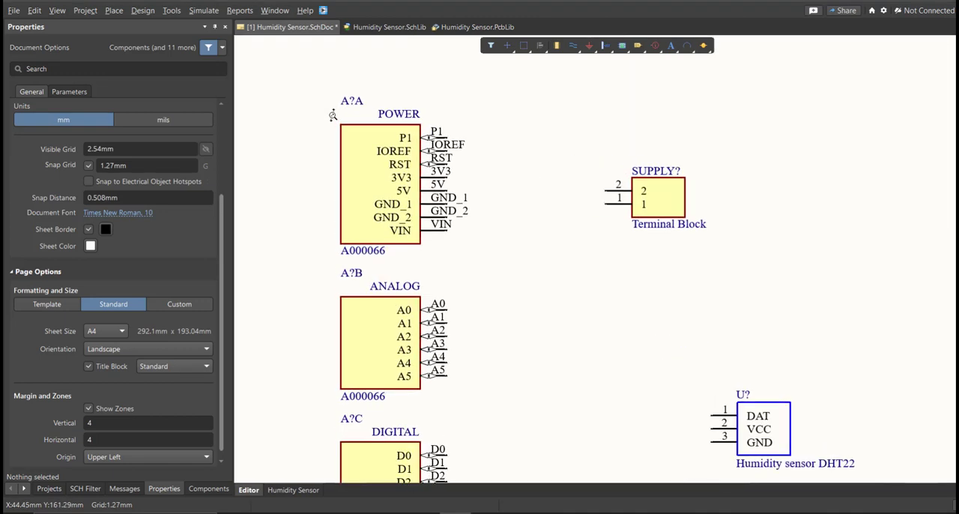
scroll(335, 122, "down", 3, "ctrl")
scroll(389, 232, "down", 1, "ctrl")
right_click_drag(434, 237, 427, 230)
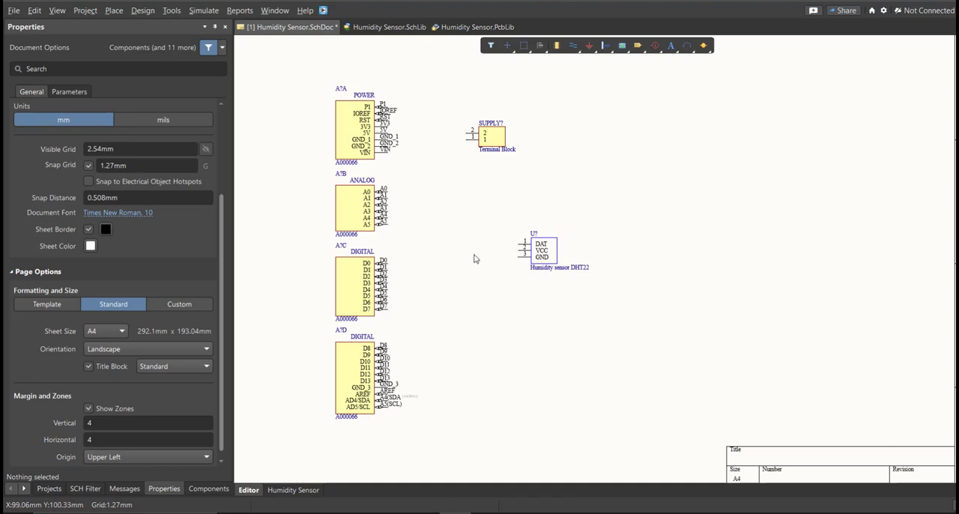
left_click(547, 254)
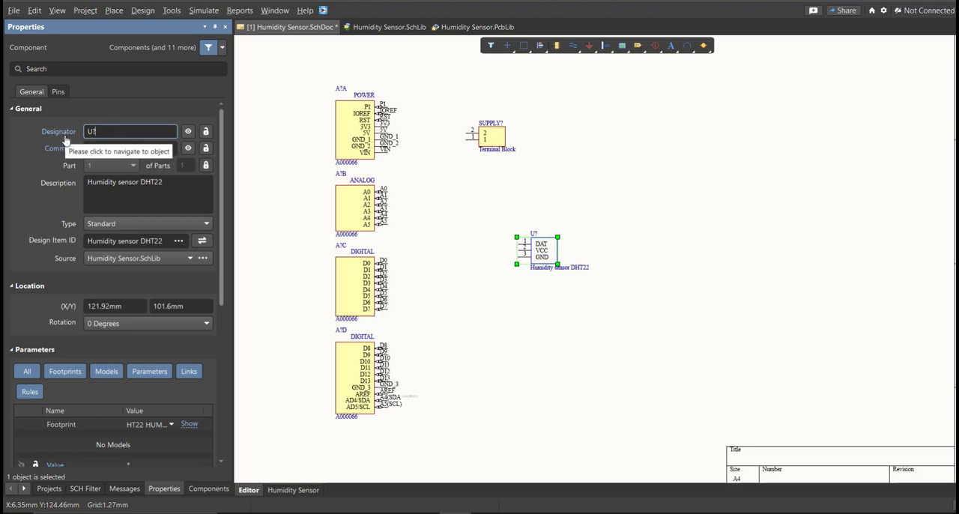
left_click(462, 215)
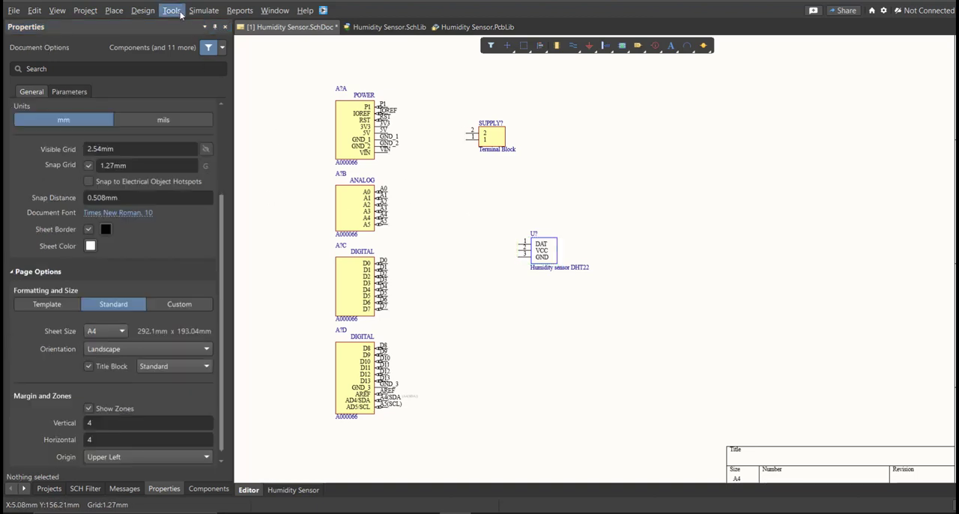
- Start schematic annotation for Humidity Sensor.SchDoc and update the list of proposed designator changes
left_click(172, 11)
mouse_move(226, 152)
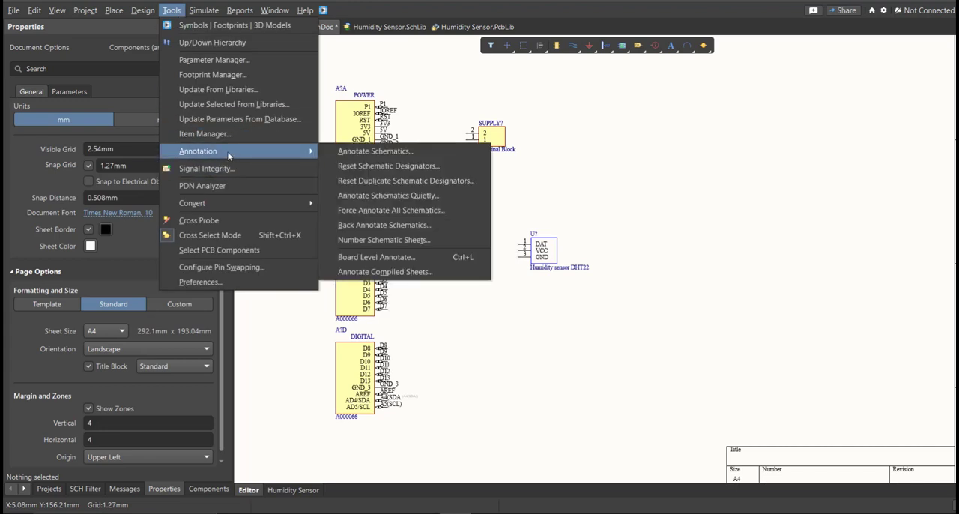
left_click(437, 152)
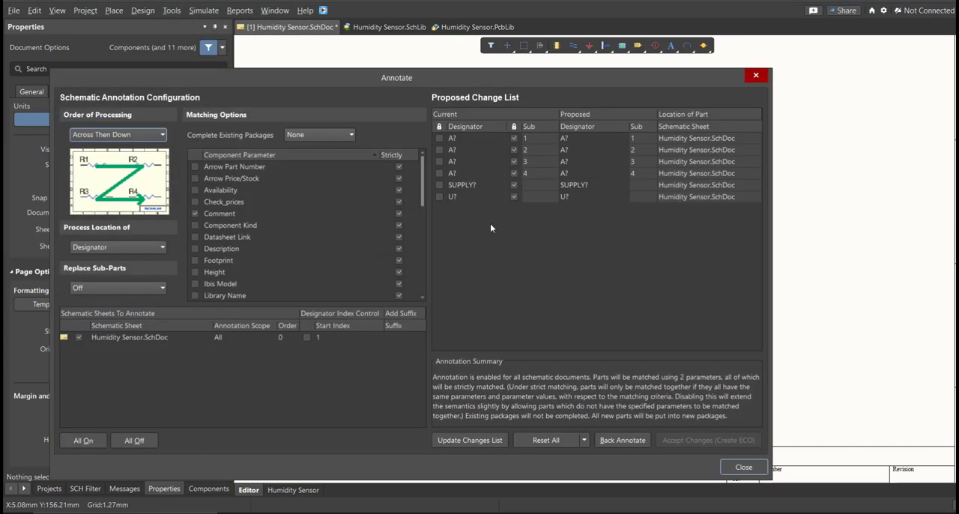
left_click(465, 441)
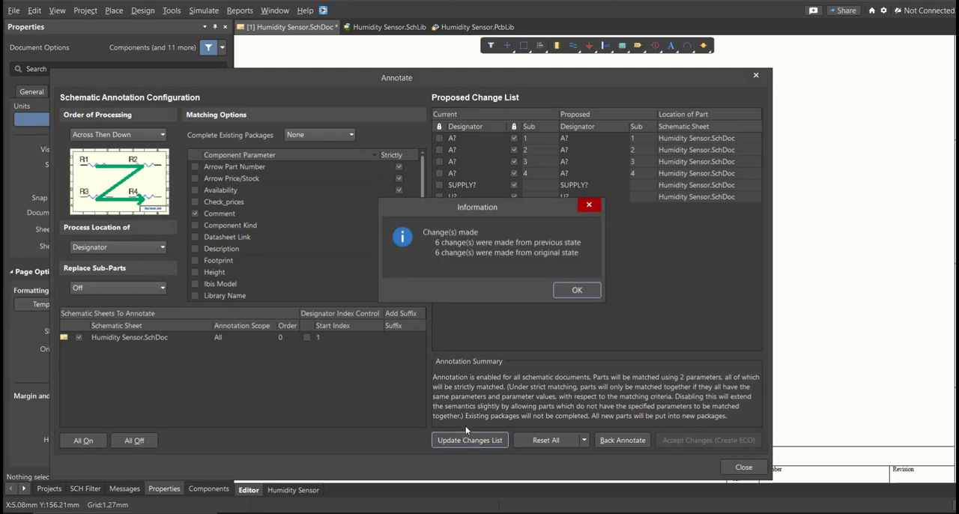
left_click(571, 291)
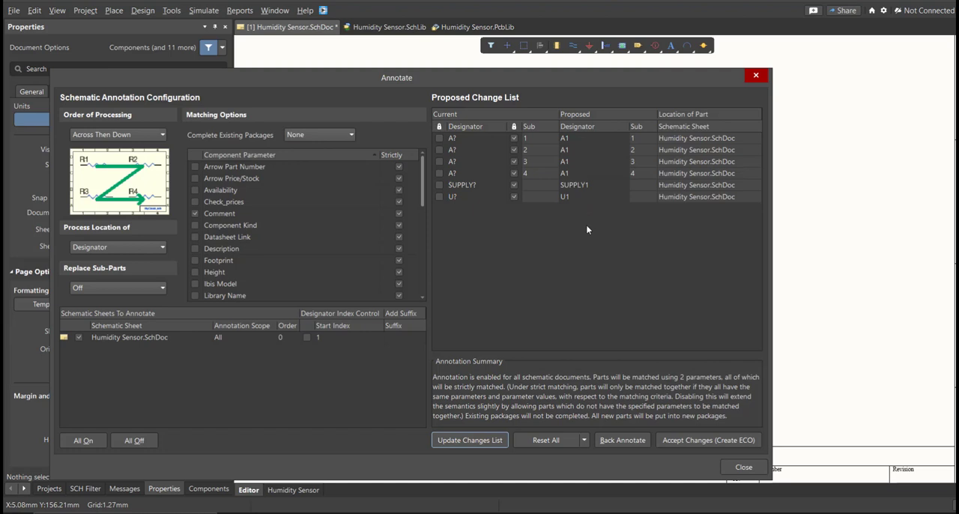
- Accept the proposed designators A1, SUPPLY1 and U1 and execute the engineering change order on the schematic
left_click(663, 440)
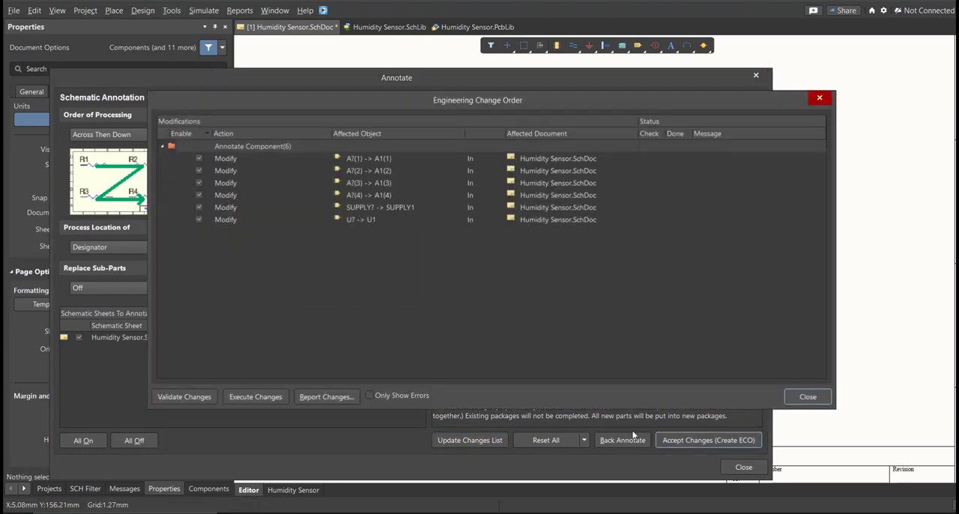
left_click(235, 399)
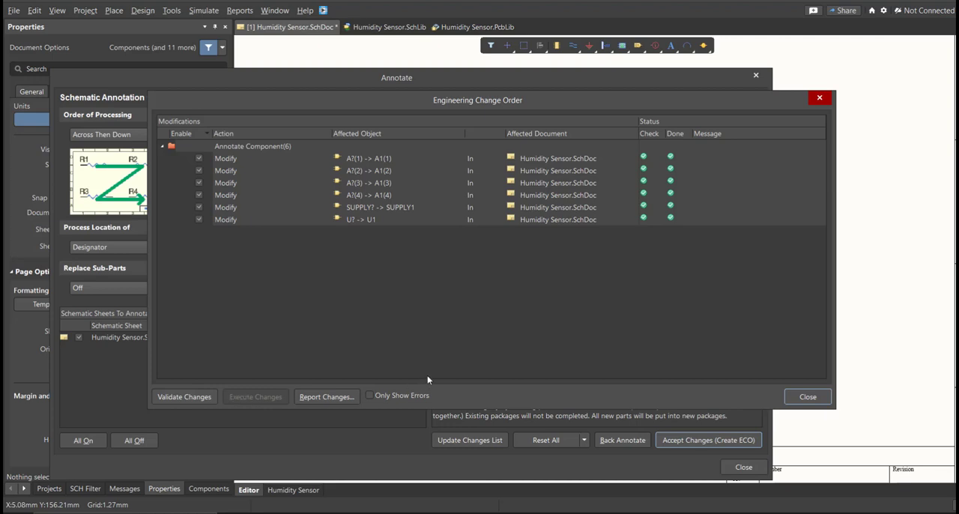
left_click(796, 398)
left_click(748, 469)
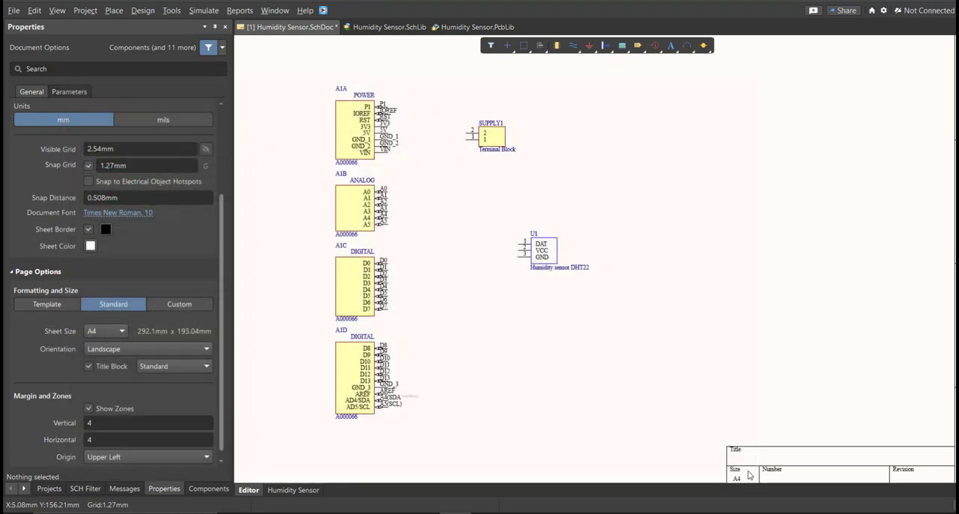
scroll(479, 135, "up", 4, "ctrl")
scroll(480, 135, "down", 4, "ctrl")
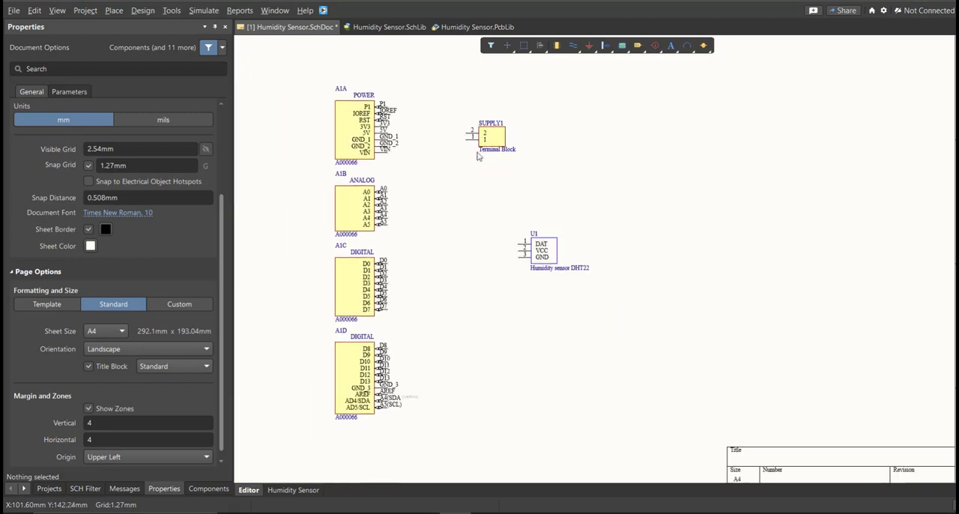
scroll(481, 210, "up", 1, "ctrl")
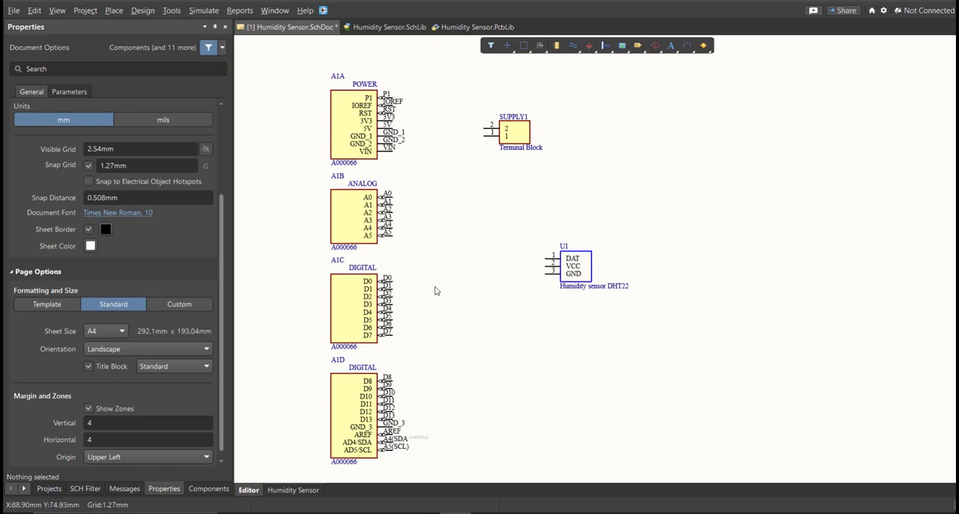
- Wire pins 2 and 1 of the SUPPLY1 terminal block to the 5V and GND_1 pins of A1A
left_click(114, 11)
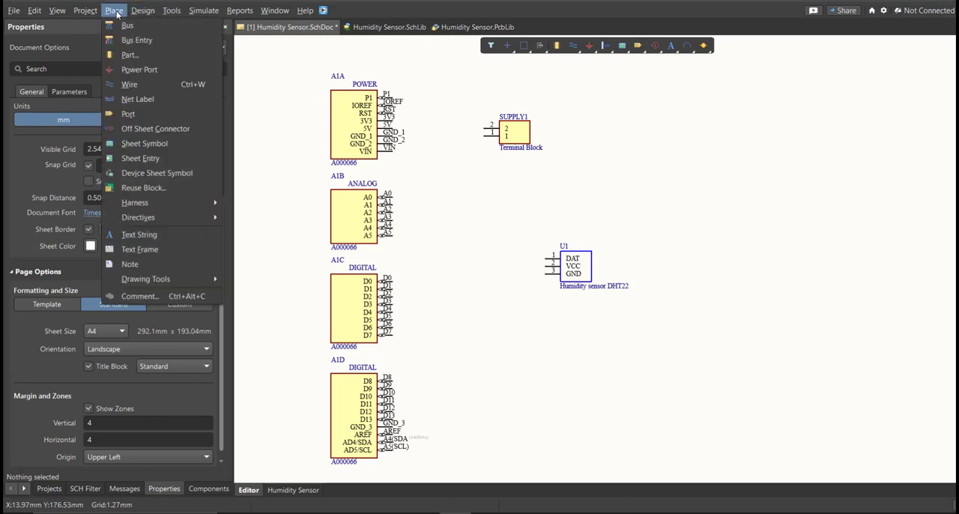
left_click(143, 72)
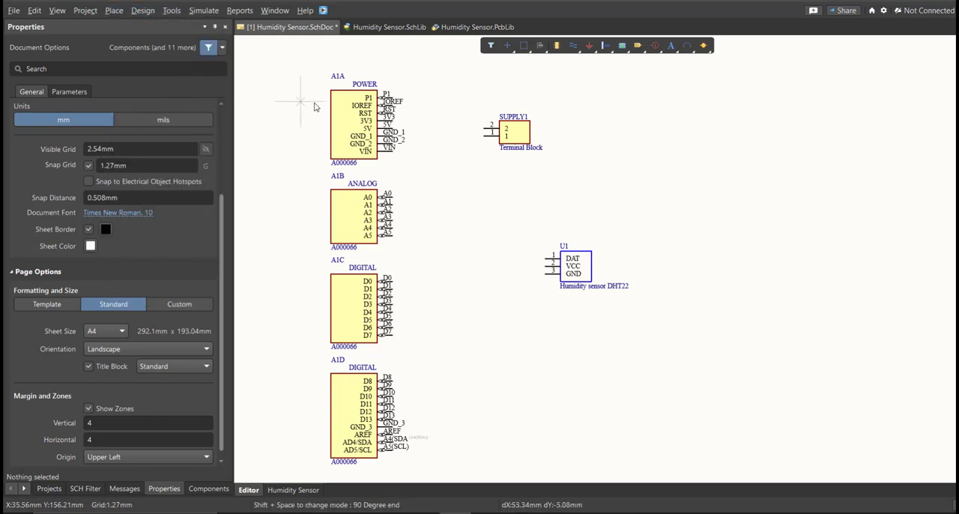
scroll(482, 143, "up", 3, "ctrl")
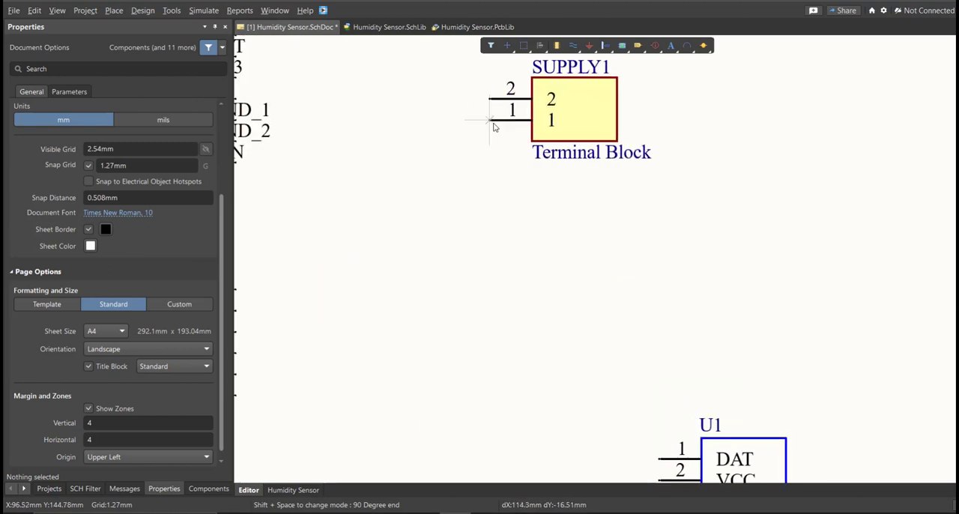
left_click(489, 100)
right_click_drag(397, 112, 522, 138)
left_click(361, 124)
left_click(612, 152)
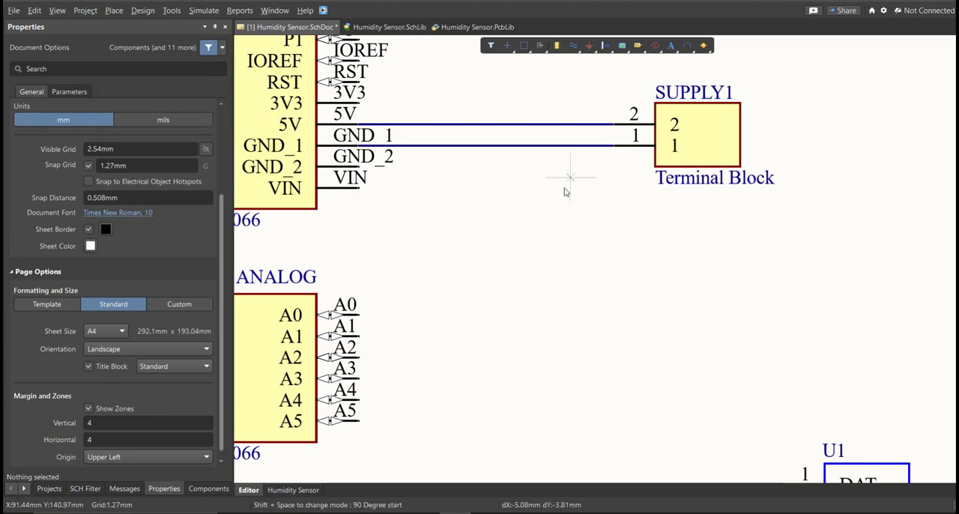
- Wire the DHT22 sensor's GND pin to the GND_1 wire and its VCC pin to the 5V wire
right_click_drag(552, 209, 514, 143)
left_click(544, 81)
right_click_drag(588, 331, 560, 228)
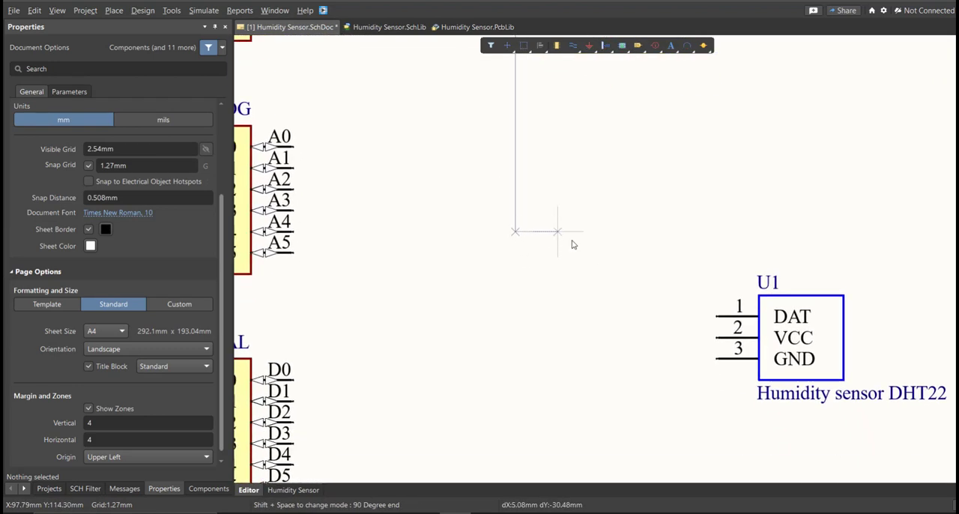
left_click(718, 359)
scroll(634, 306, "up", 5)
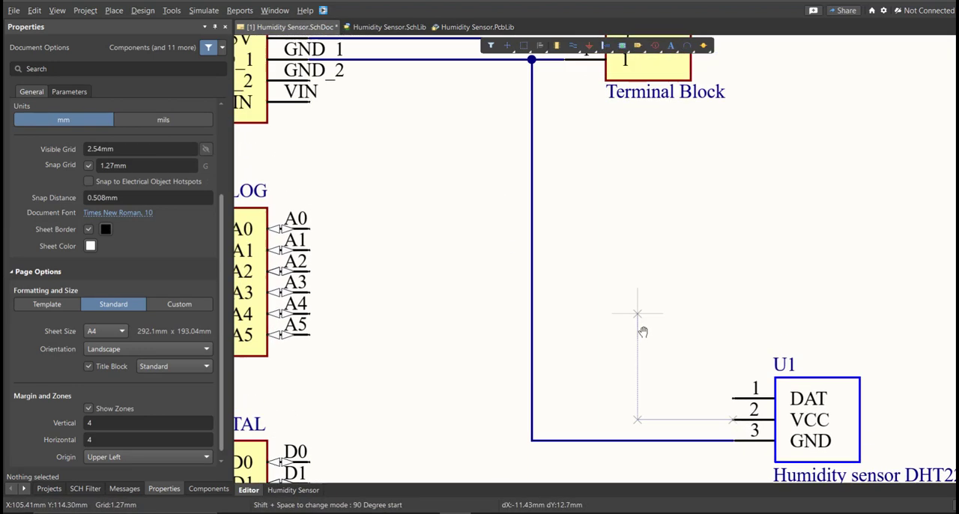
left_click(567, 152)
scroll(567, 300, "down", 5)
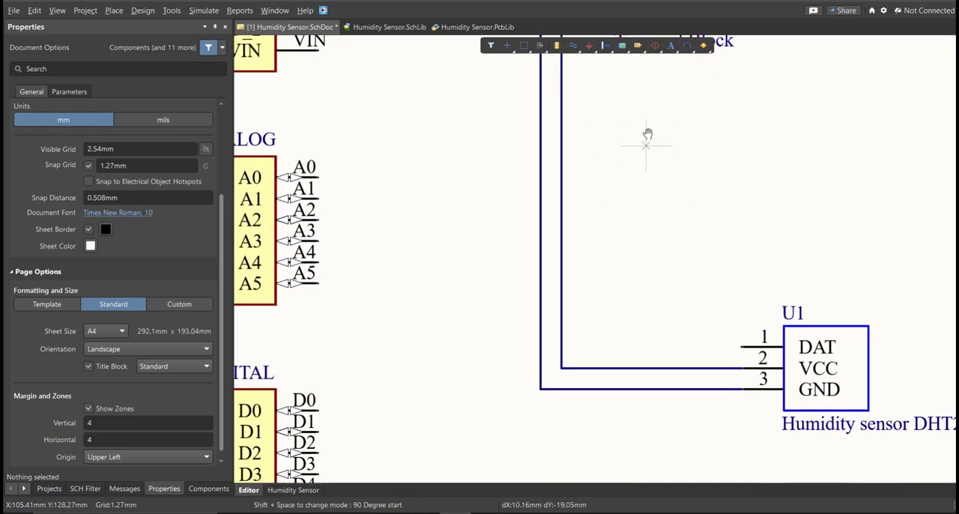
- Wire the DAT pin of the DHT22 humidity sensor to digital pin D2 of A1C
left_click(748, 308)
right_click_drag(475, 329, 575, 294)
left_click(620, 307)
left_click(421, 379)
right_click(462, 268)
right_click_drag(449, 256, 468, 302)
scroll(466, 300, "down", 4, "ctrl")
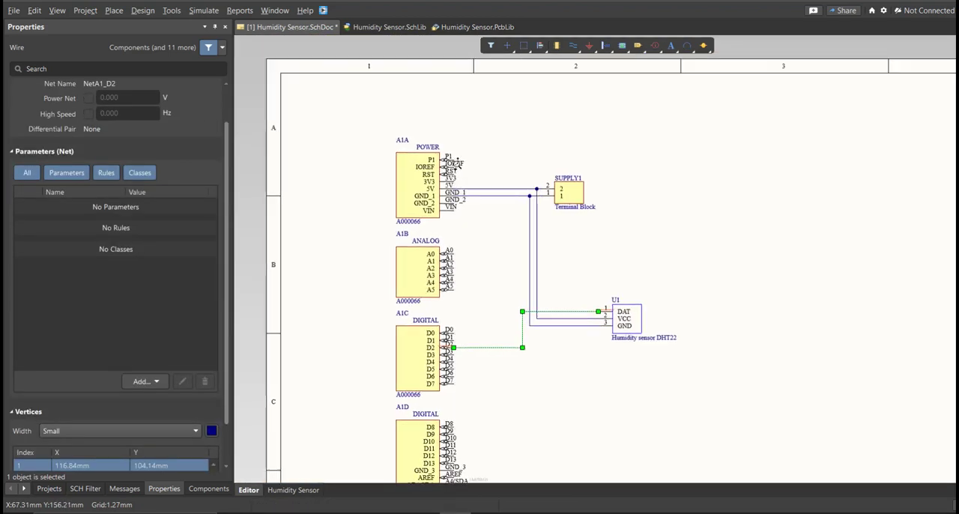
scroll(457, 165, "up", 2, "ctrl")
key("p")
key("v")
key("n")
right_click(452, 142)
scroll(482, 217, "down", 2, "ctrl")
- Select the whole circuit with its wires and move it down and to the left on the sheet
right_click_drag(501, 308, 525, 209)
scroll(452, 185, "down", 4, "ctrl")
left_click(499, 207)
scroll(496, 208, "up", 1, "ctrl")
left_click_drag(328, 88, 680, 446)
key("m")
key("s")
left_click(516, 251)
left_click(463, 297)
left_click(492, 330)
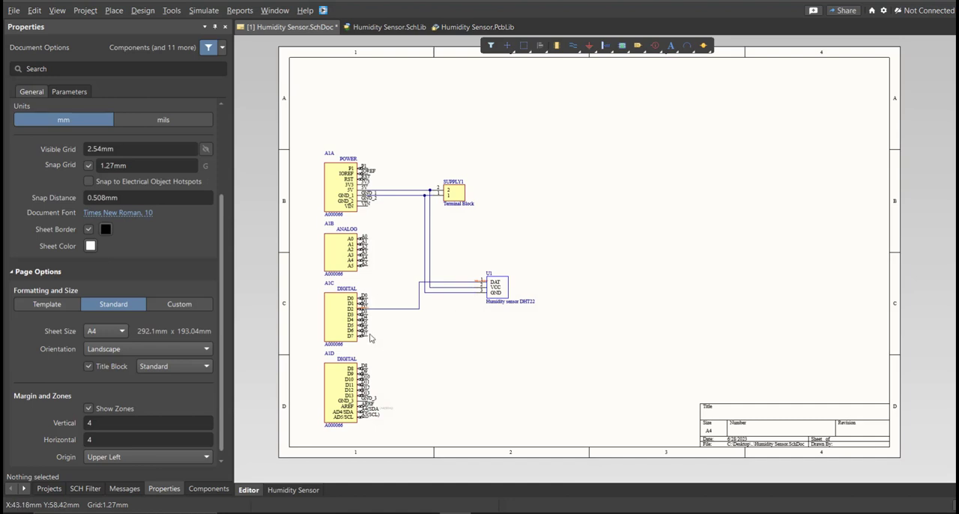
- Switch the schematic sheet to a custom size and set it to 150 mm wide and 200 mm high
scroll(167, 376, "down", 1)
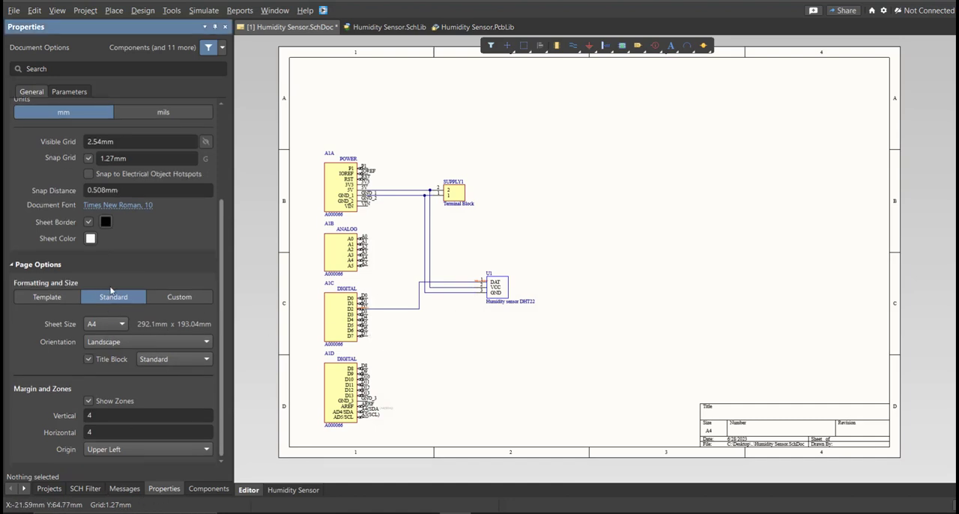
scroll(108, 313, "up", 3)
left_click(179, 359)
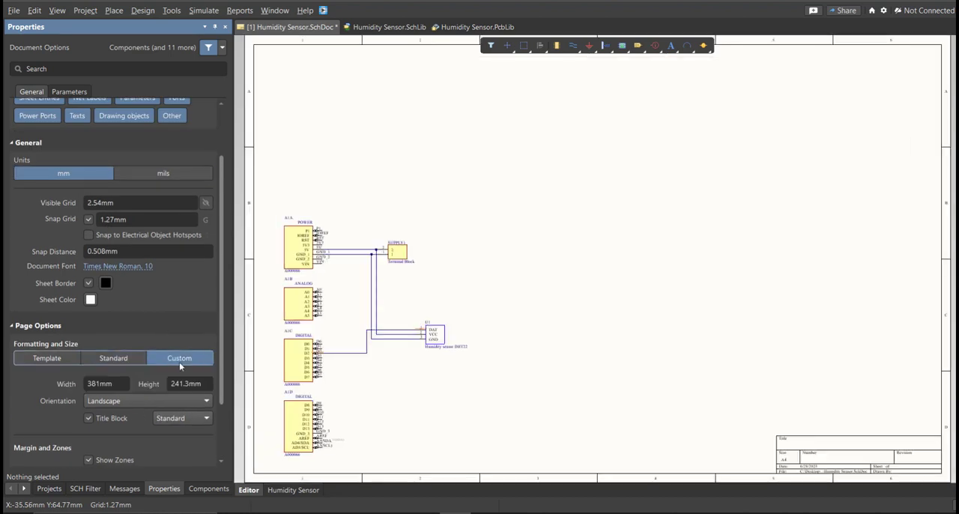
scroll(162, 312, "down", 2)
right_click_drag(373, 341, 414, 314)
left_click(111, 354)
left_click(201, 355)
left_click(117, 355)
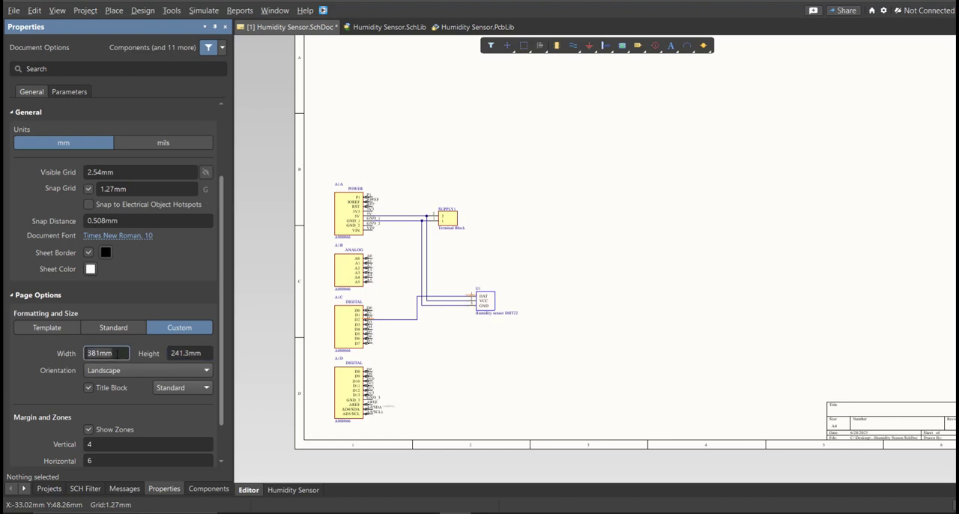
key("Tab")
type("200")
key("Return")
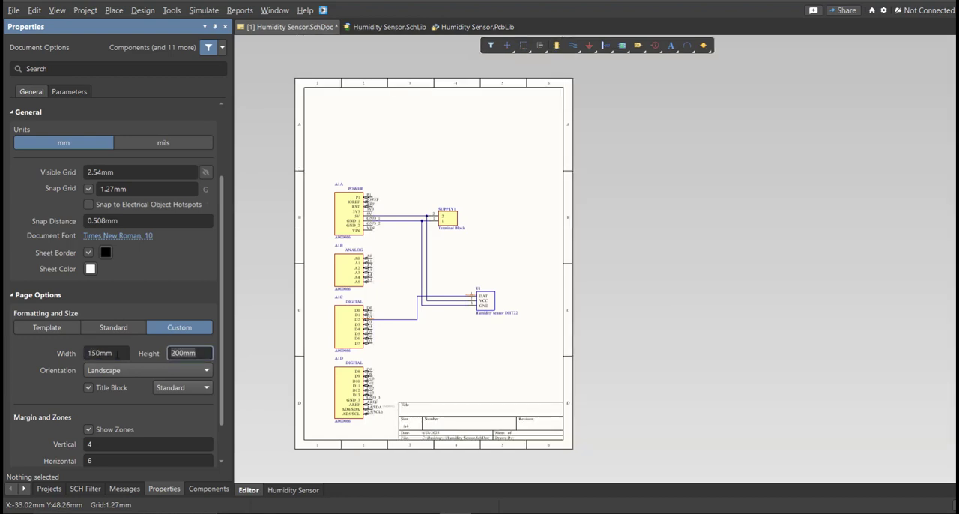
- Select the entire circuit and move it up to the middle of the resized sheet, above the title block
key("ctrl+a")
key("m")
key("s")
left_click(417, 301)
left_click(446, 239)
left_click(409, 245)
middle_click_drag(406, 241, 428, 263)
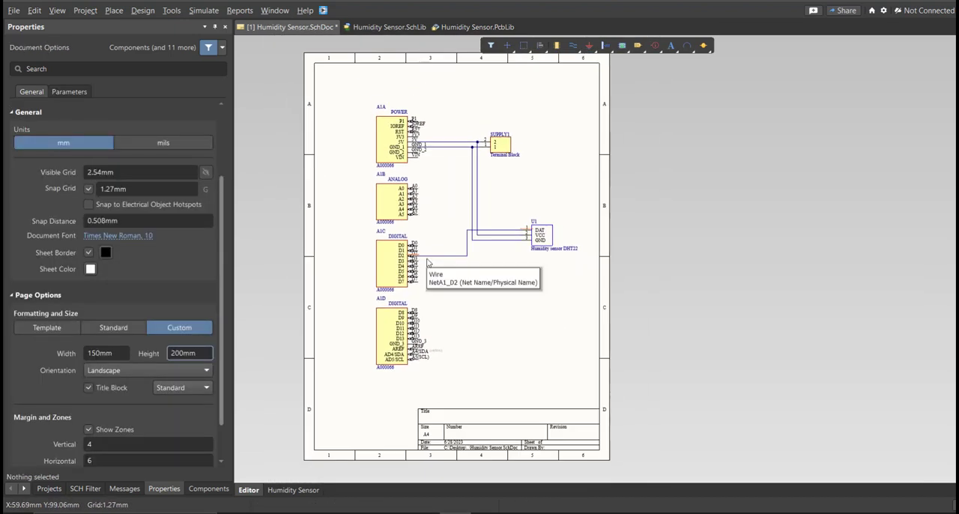
- Validate the Humidity Sensor.PrjPcb project and check the resulting compile message
left_click(46, 487)
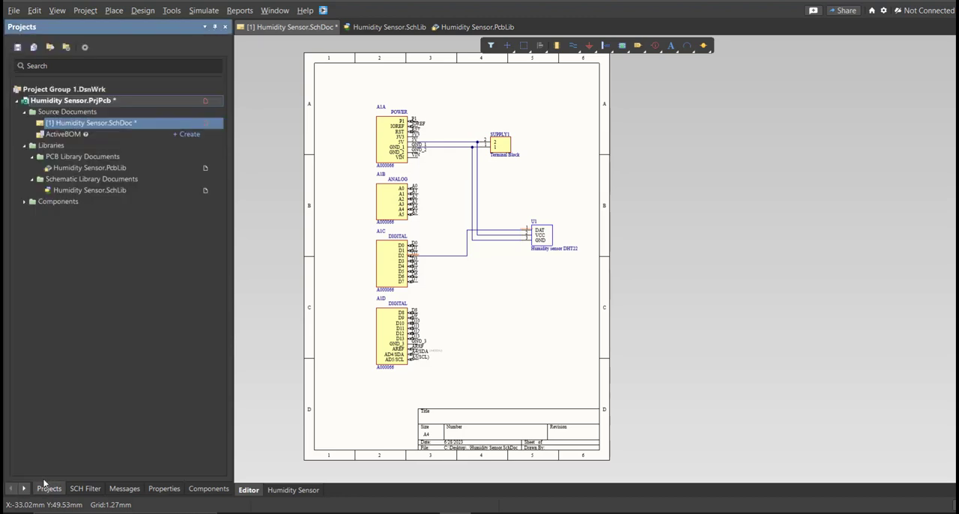
right_click(124, 101)
left_click(153, 113)
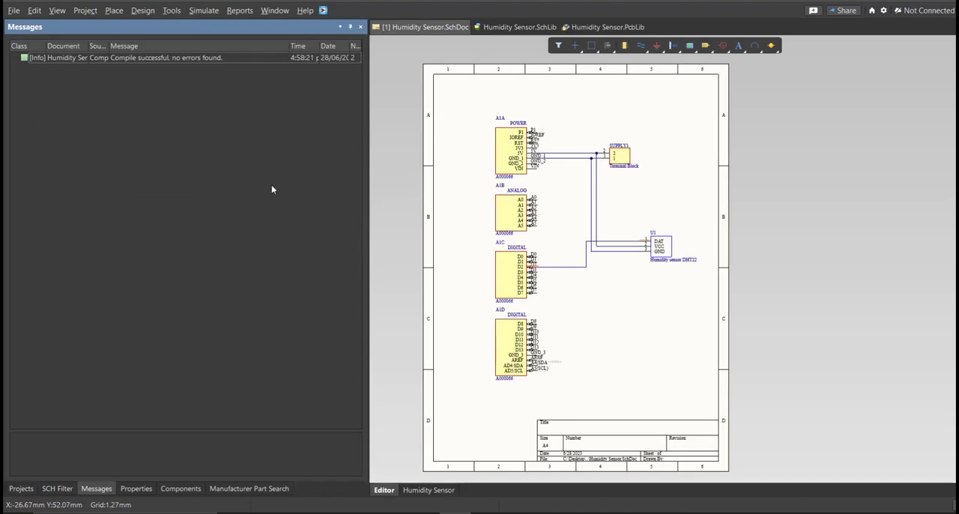
left_click(128, 60)
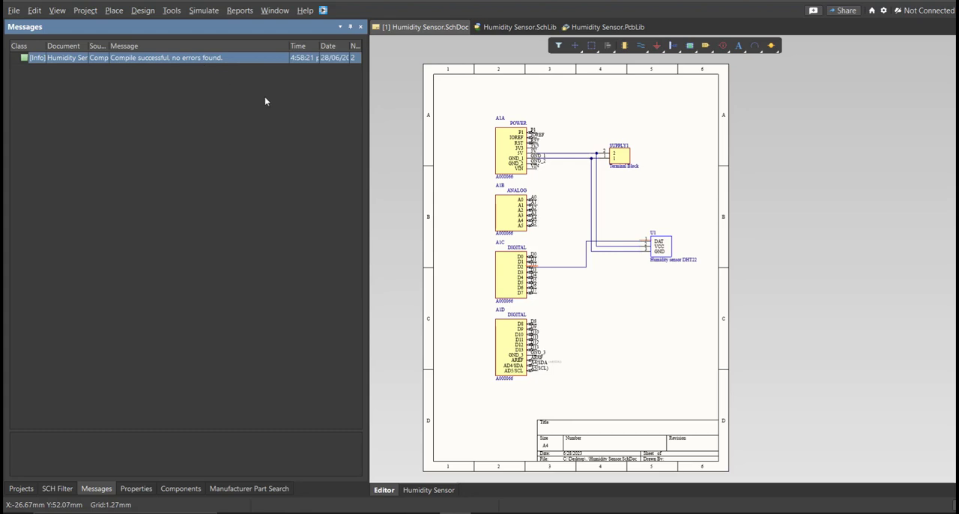
left_click_drag(366, 177, 148, 173)
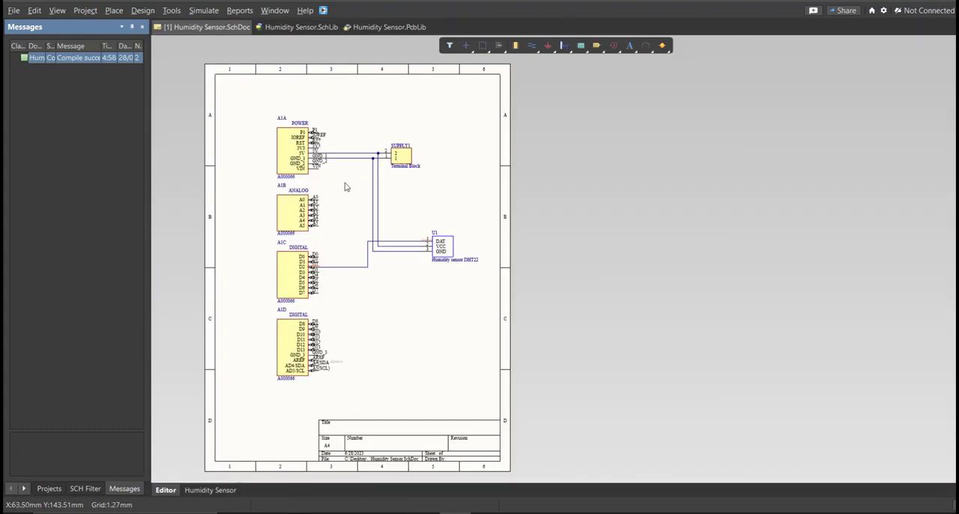
scroll(306, 184, "up", 1, "ctrl")
right_click_drag(328, 202, 337, 214)
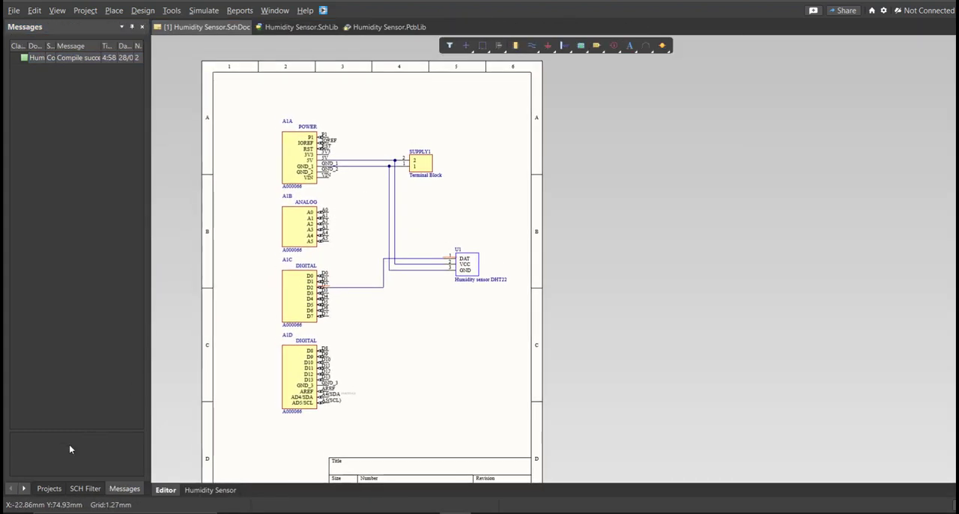
- Add a new PCB document to the Humidity Sensor project
left_click(48, 489)
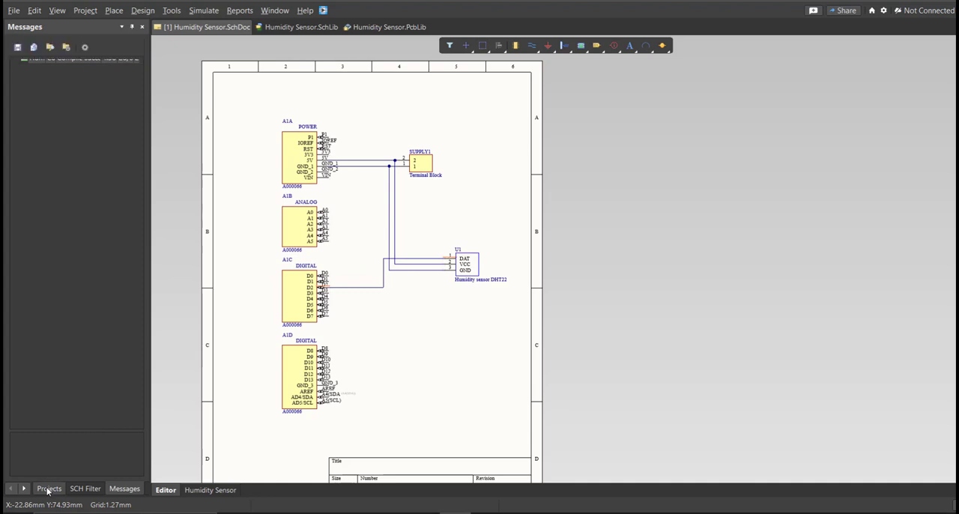
left_click(13, 10)
mouse_move(47, 43)
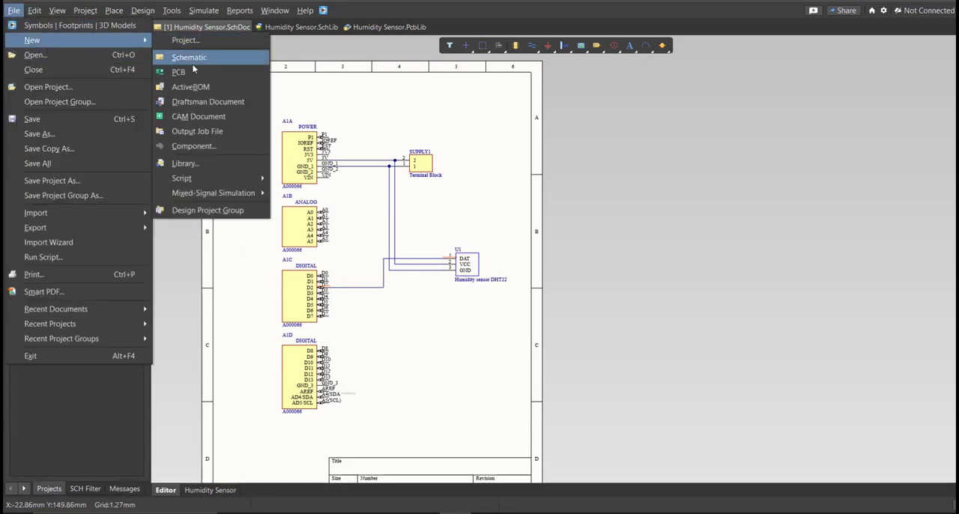
left_click(194, 73)
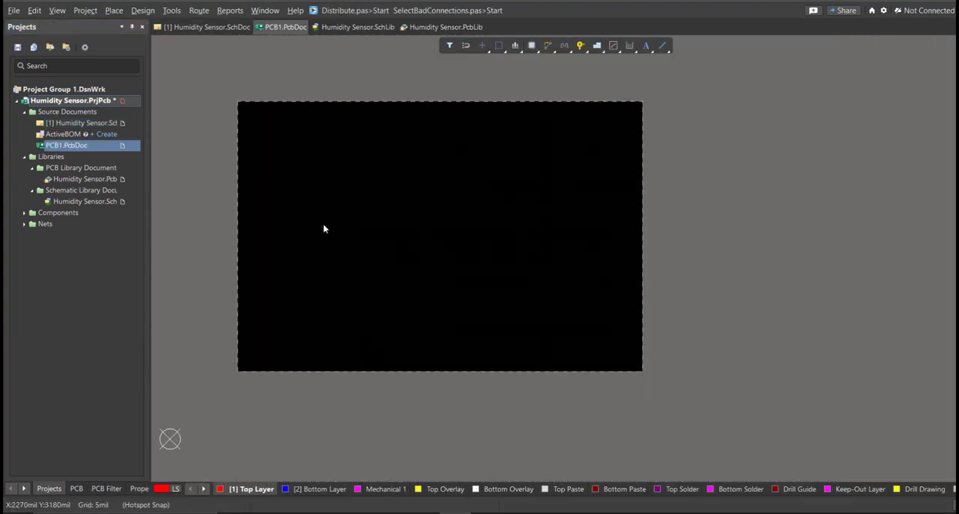
- Save the new PCB document as Humidity Sensor in the project folder and save the project
key("ctrl+s")
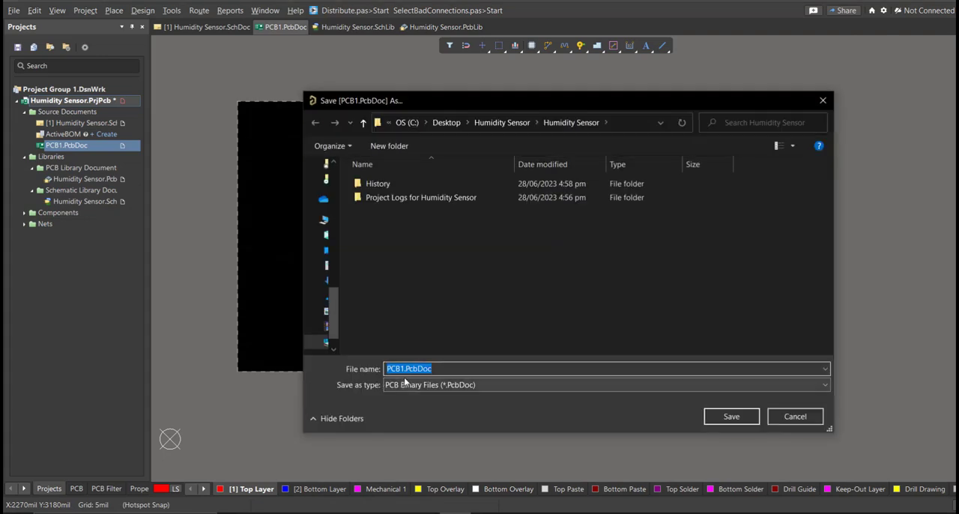
type("h")
left_click(430, 393)
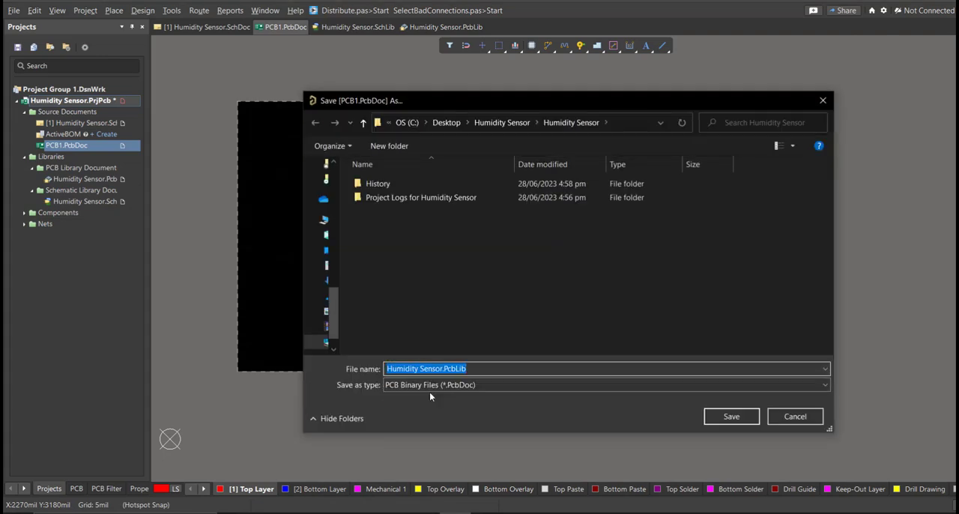
key("End")
key("BackSpace")
key("BackSpace")
key("BackSpace")
key("BackSpace")
key("BackSpace")
key("BackSpace")
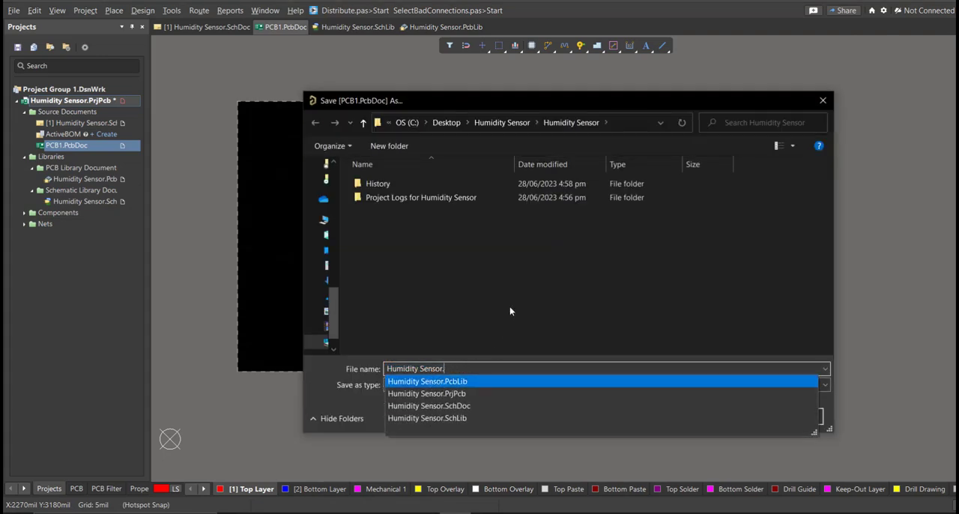
key("BackSpace")
key("Escape")
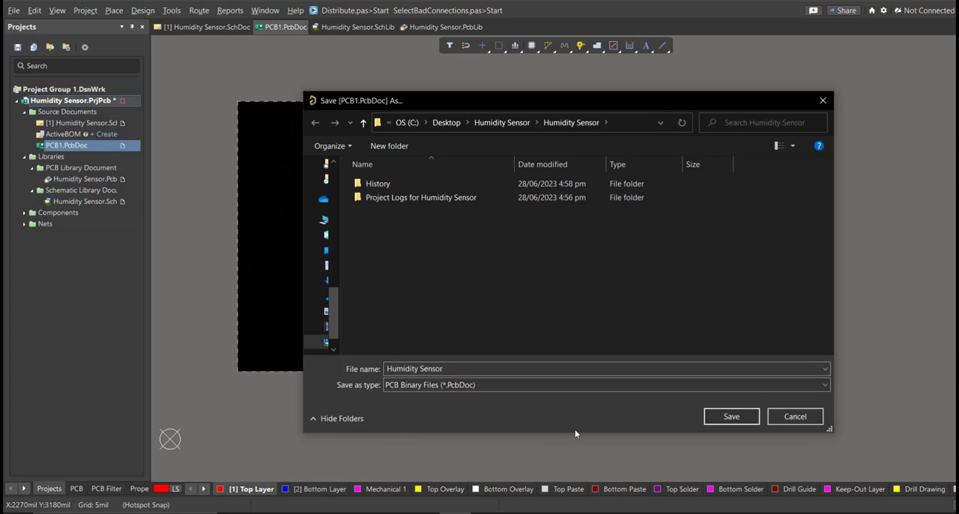
left_click(731, 417)
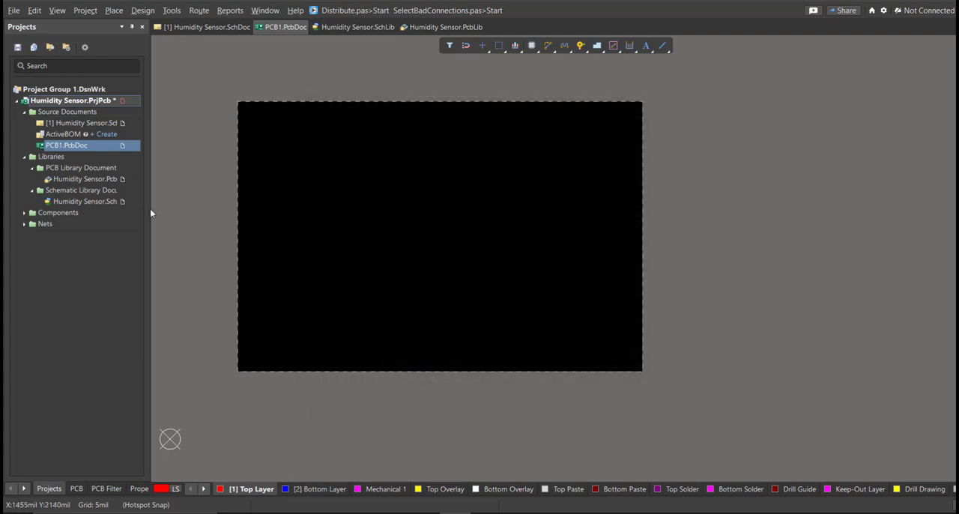
right_click(75, 102)
left_click(108, 158)
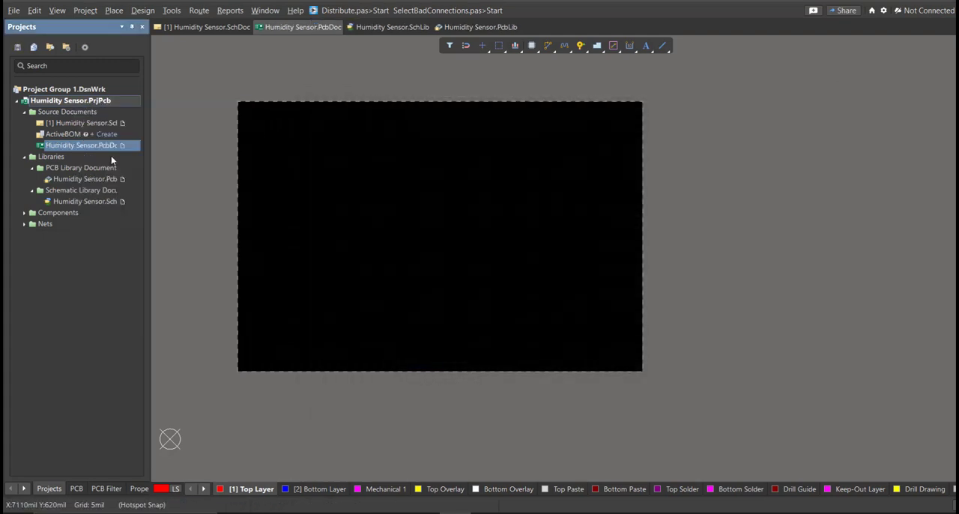
- Return to Humidity Sensor.SchDoc and start updating Humidity Sensor.PcbDoc from the schematic
double_click(65, 122)
right_click_drag(255, 202, 292, 191)
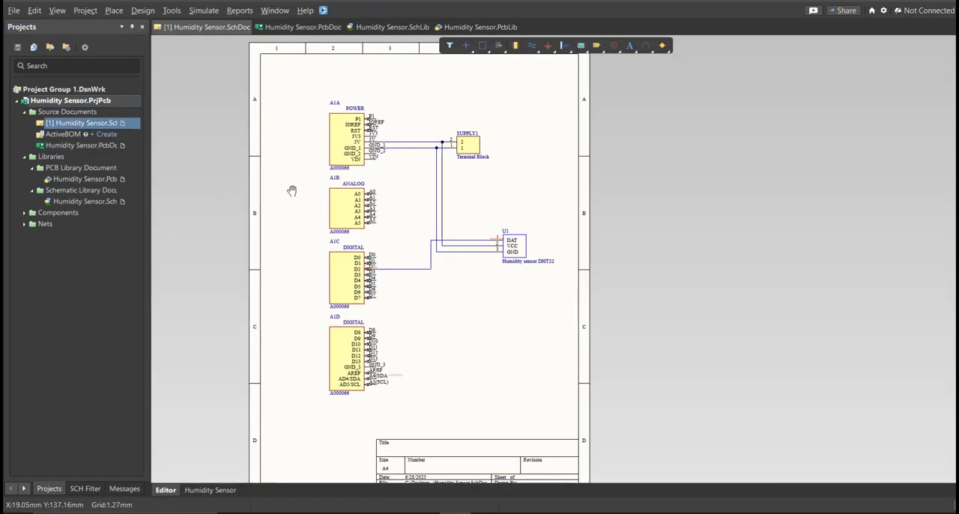
scroll(292, 187, "up", 2, "ctrl")
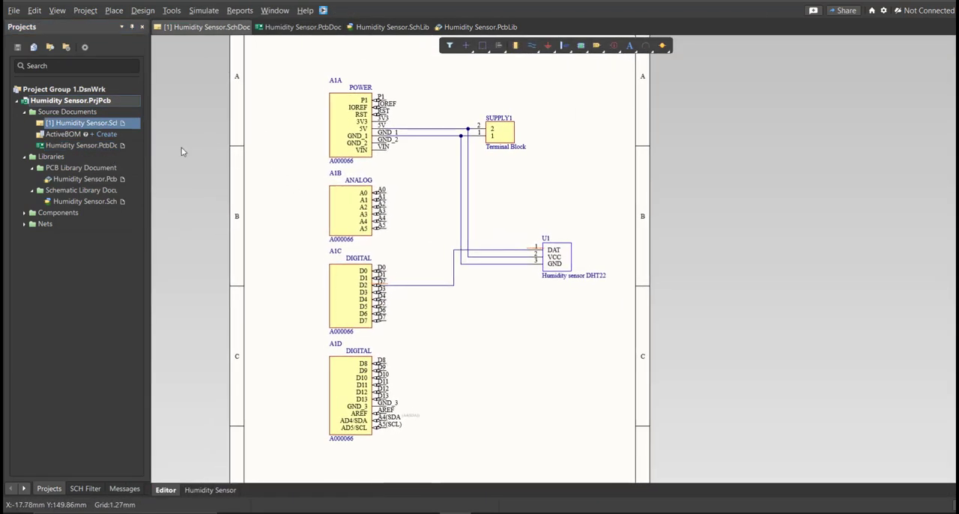
left_click(143, 10)
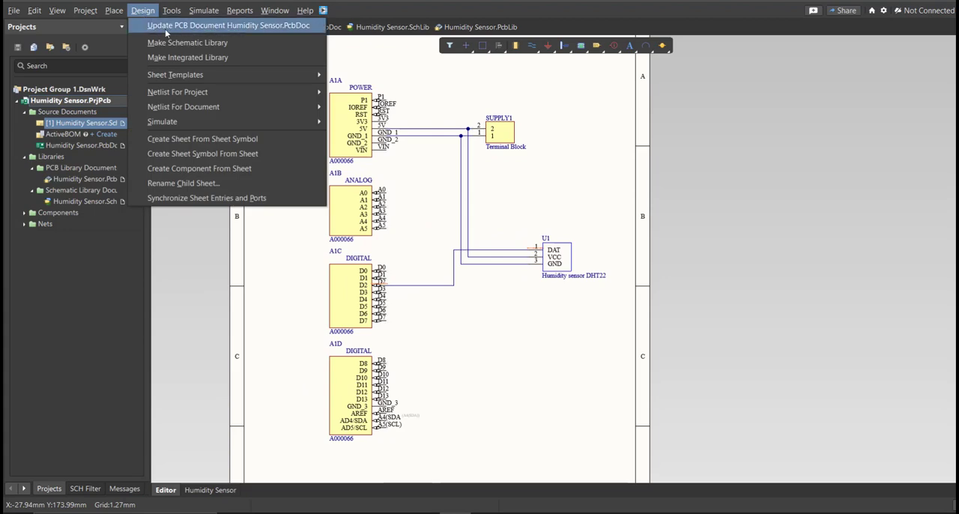
left_click(165, 27)
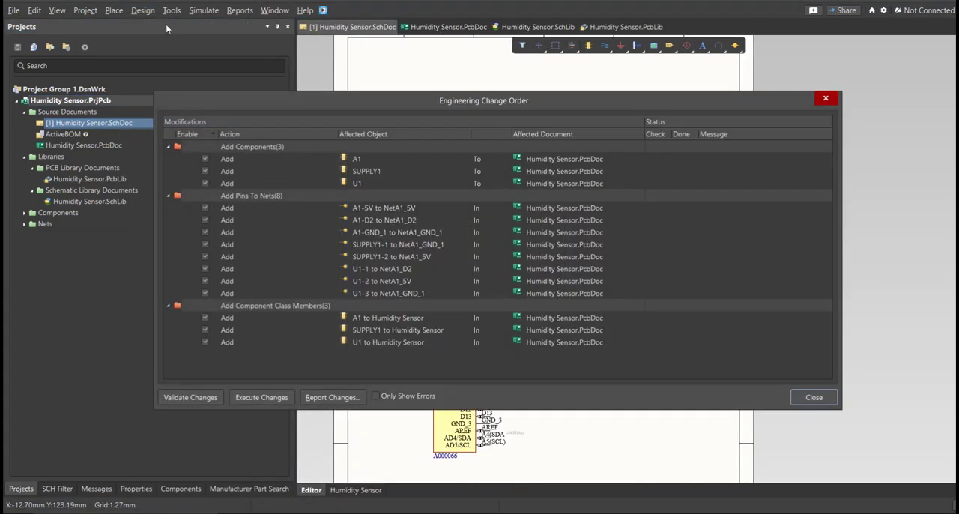
- Validate and execute the engineering change order that adds A1, SUPPLY1, U1 and their nets to the PCB document
mouse_move(403, 102)
left_mouse_down()
mouse_move(417, 98)
mouse_move(410, 89)
left_mouse_up()
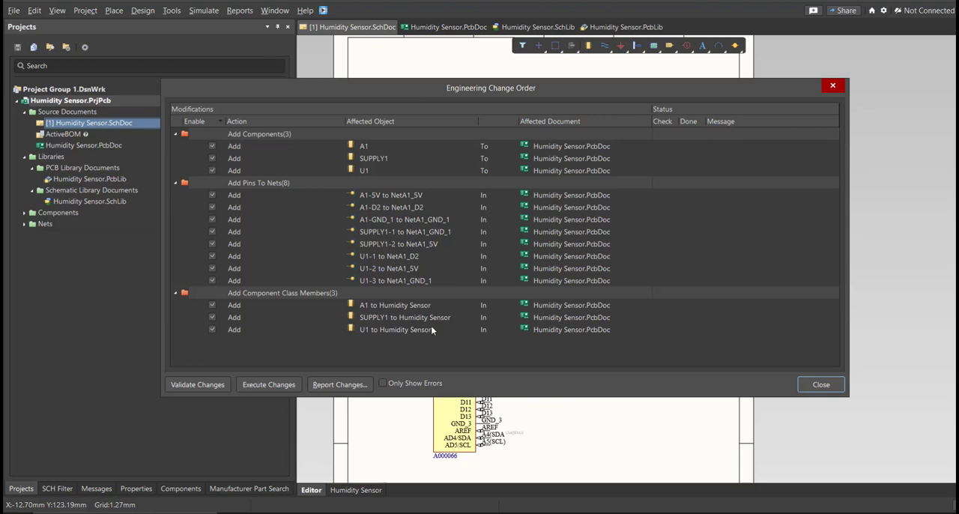
left_click(196, 384)
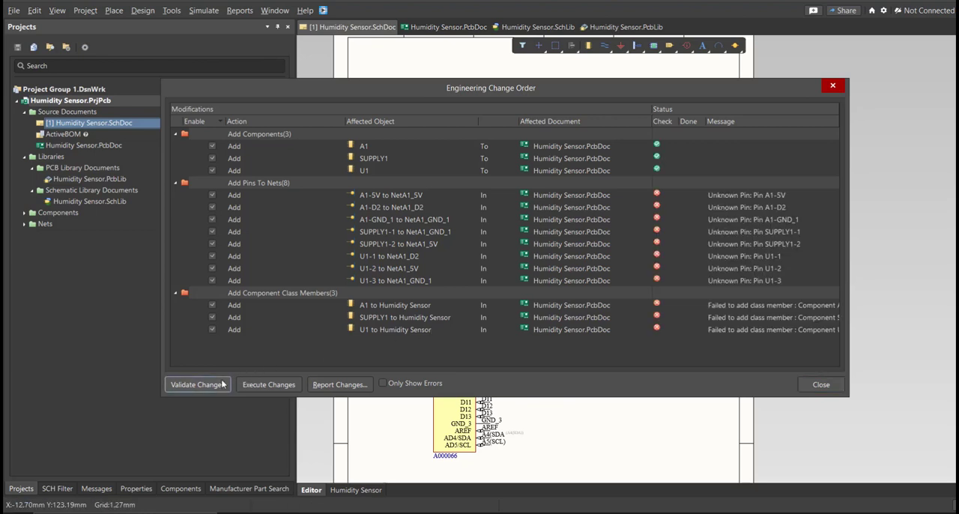
left_click(267, 384)
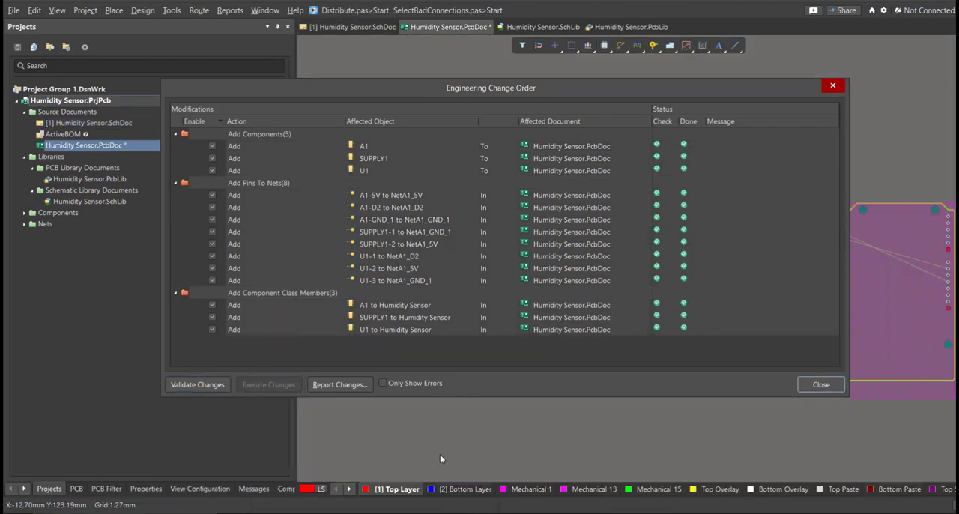
- Close the engineering change order, move A1 onto the board area, and rotate it so its pin rows run horizontally
left_click(801, 387)
right_click_drag(708, 339, 621, 289)
scroll(622, 289, "down", 2, "ctrl")
right_click_drag(559, 284, 598, 291)
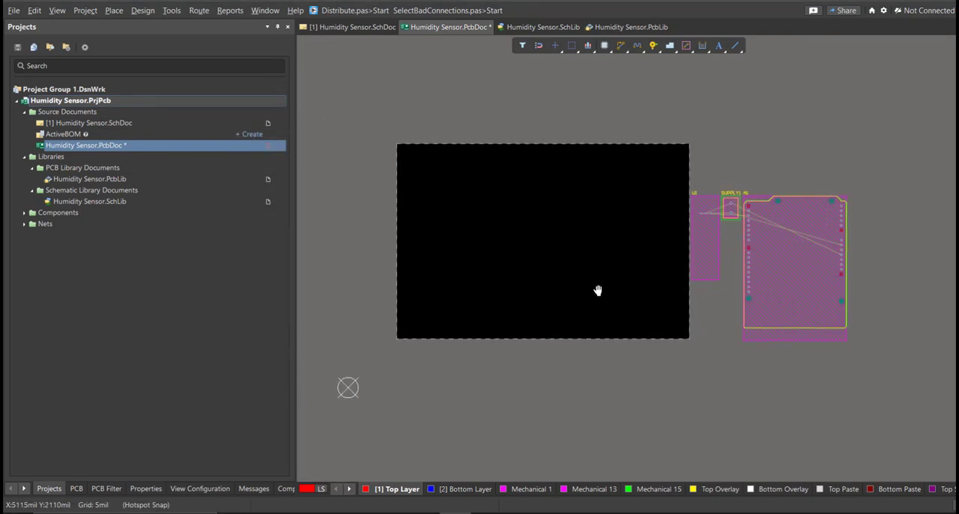
left_click_drag(792, 263, 482, 332)
key("space")
- Place U1 to the right of A1, rotate it, and place SUPPLY1 above A1's upper-left corner
key("space")
left_click_drag(705, 215, 600, 289)
scroll(587, 230, "up", 1, "ctrl")
key("space")
left_click_drag(759, 206, 413, 218)
scroll(409, 234, "up", 3, "ctrl")
right_click_drag(443, 227, 434, 242)
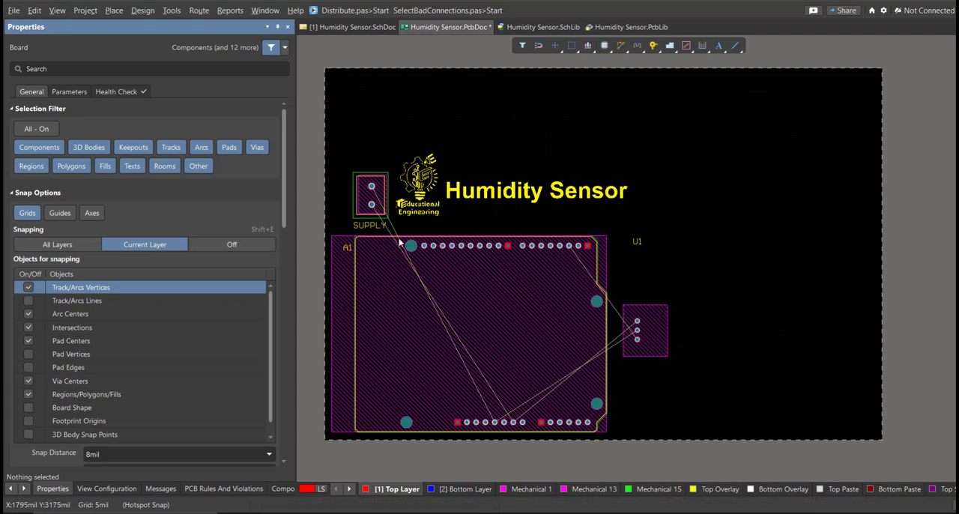
- In board planning mode, edit the board shape by sliding its right edge inward to a board width of about 3830 mil
key("1")
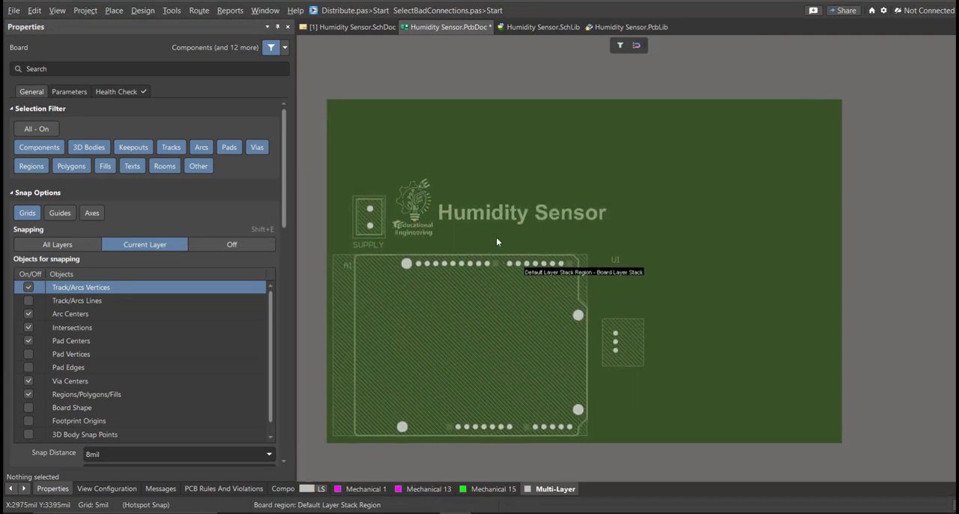
left_click(142, 10)
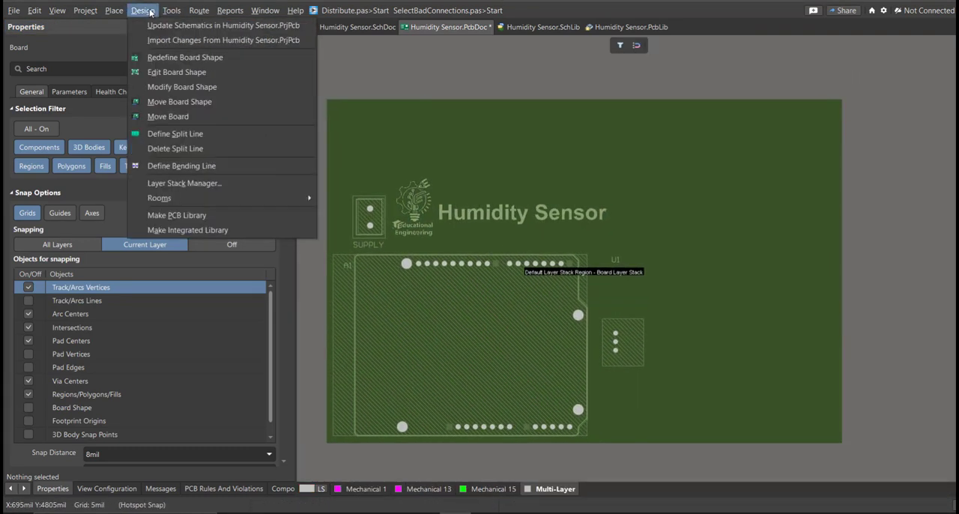
left_click(174, 72)
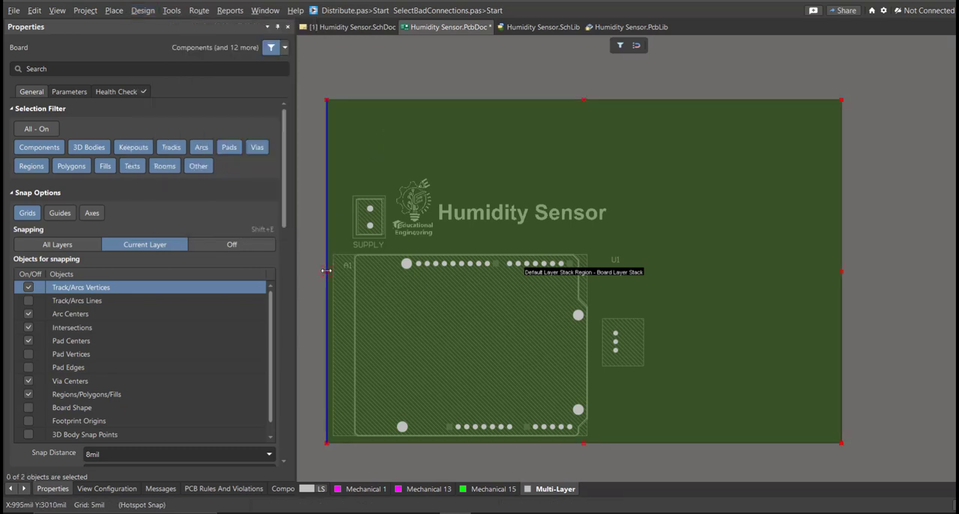
left_click_drag(845, 273, 746, 284)
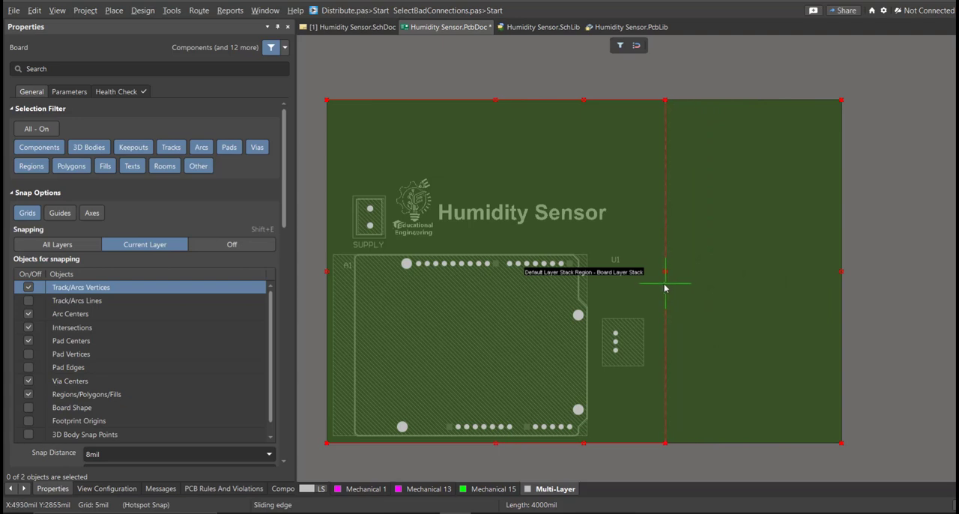
left_click_drag(657, 288, 656, 285)
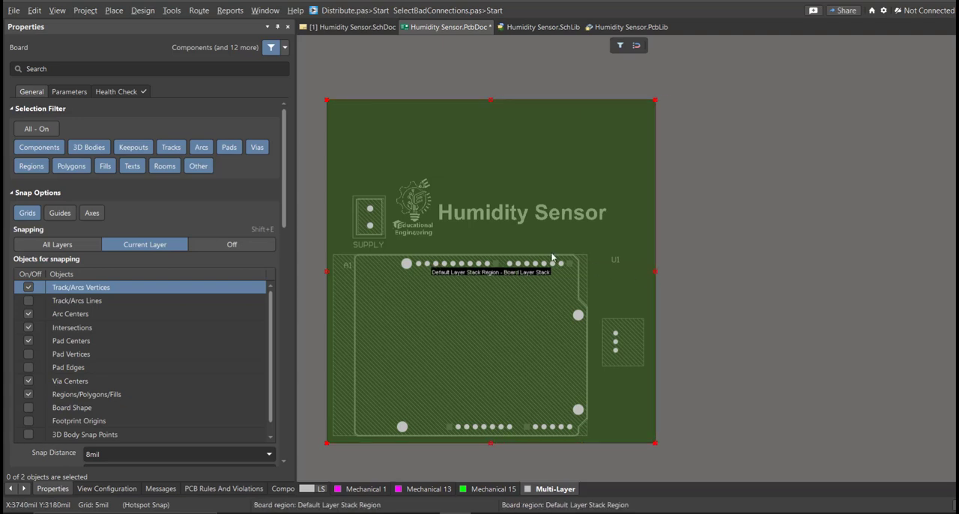
- Slide the board shape's top edge down to about Y 4130 mil, just above the logo, and return to 2D layout mode
right_click_drag(583, 247, 617, 239)
scroll(621, 236, "up", 1, "ctrl")
right_click_drag(553, 239, 590, 230)
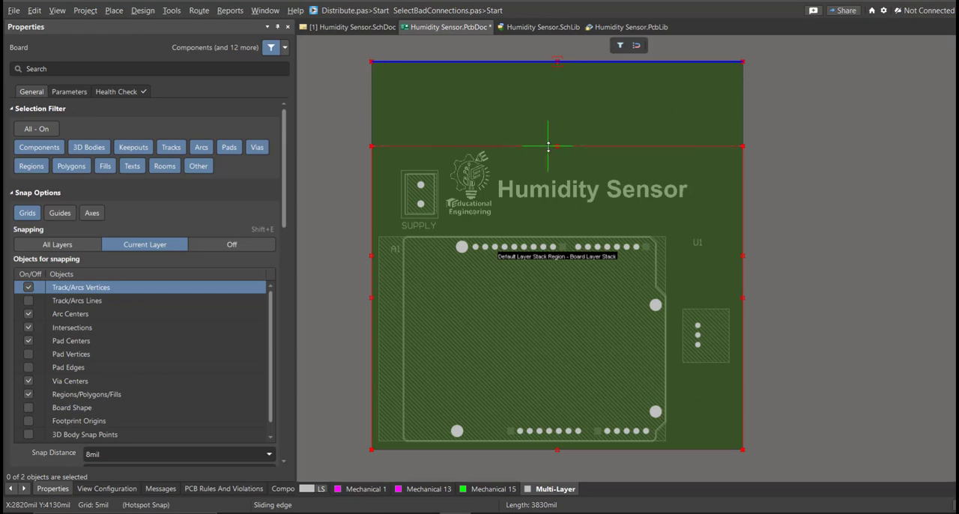
left_click(548, 146)
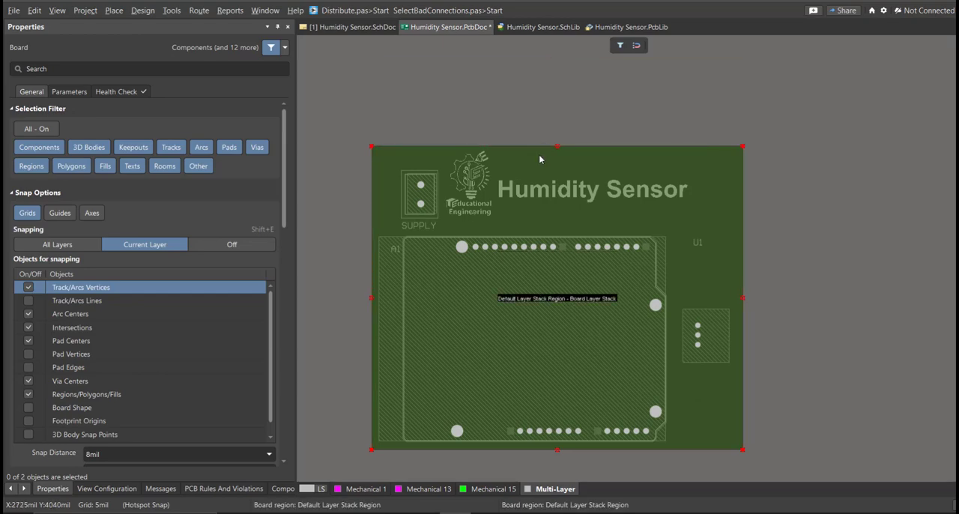
key("2")
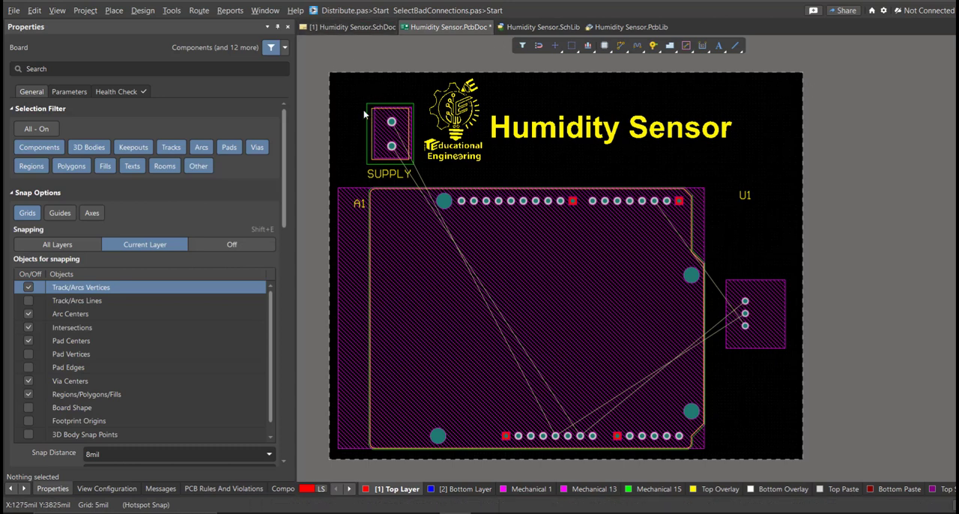
- Interactively route NetA1_GND_1 on the Top Layer at 50 mil width from the lower SUPPLY pad to A1's ground pad
left_click(198, 11)
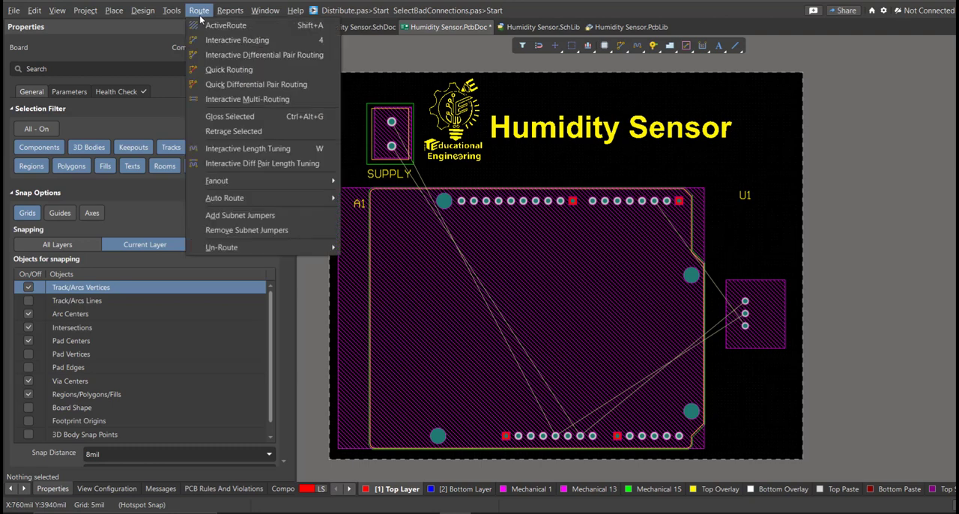
left_click(220, 43)
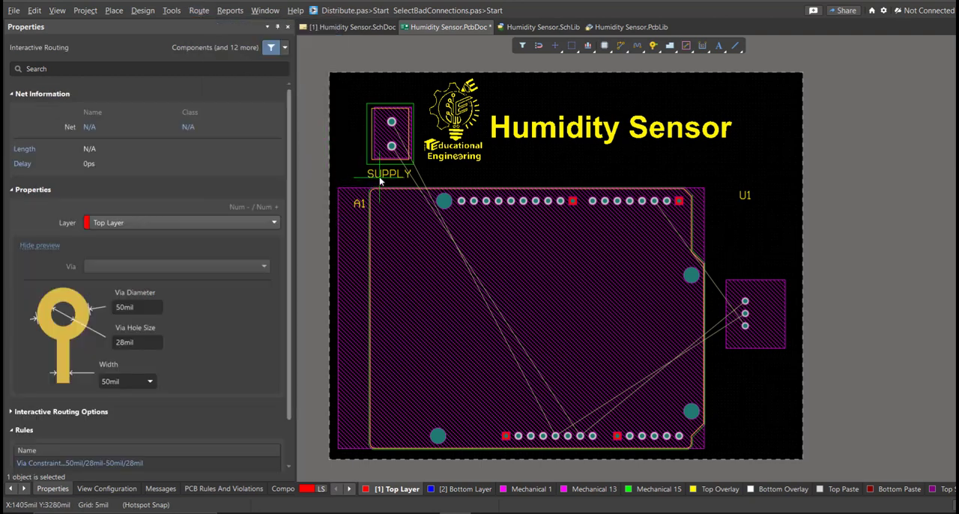
scroll(381, 176, "up", 3, "ctrl")
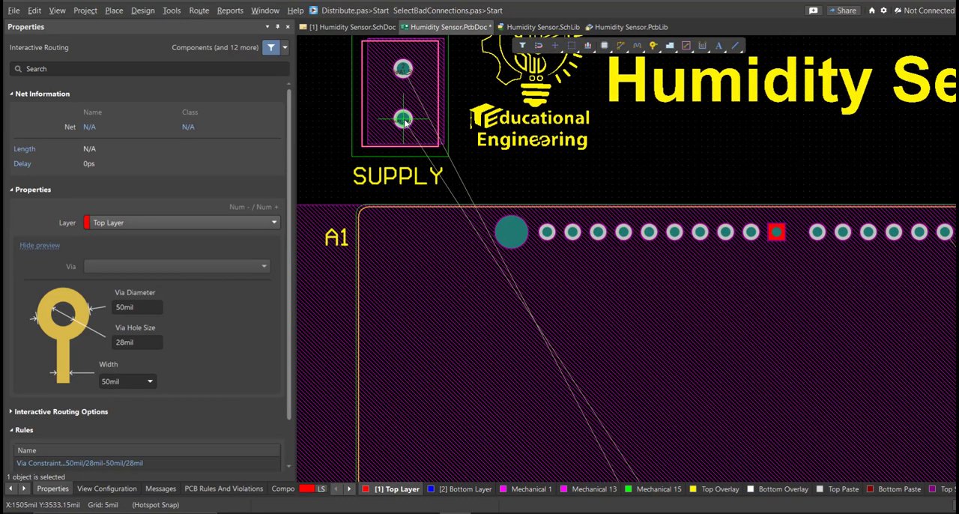
left_click(403, 152)
scroll(401, 167, "down", 4, "ctrl")
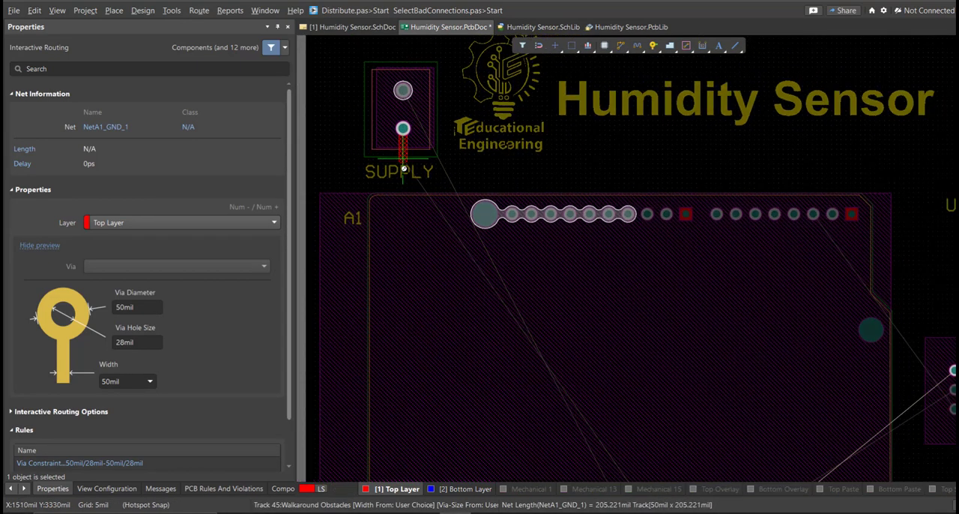
scroll(466, 330, "up", 1, "ctrl")
scroll(477, 386, "up", 2, "ctrl")
left_click(498, 435)
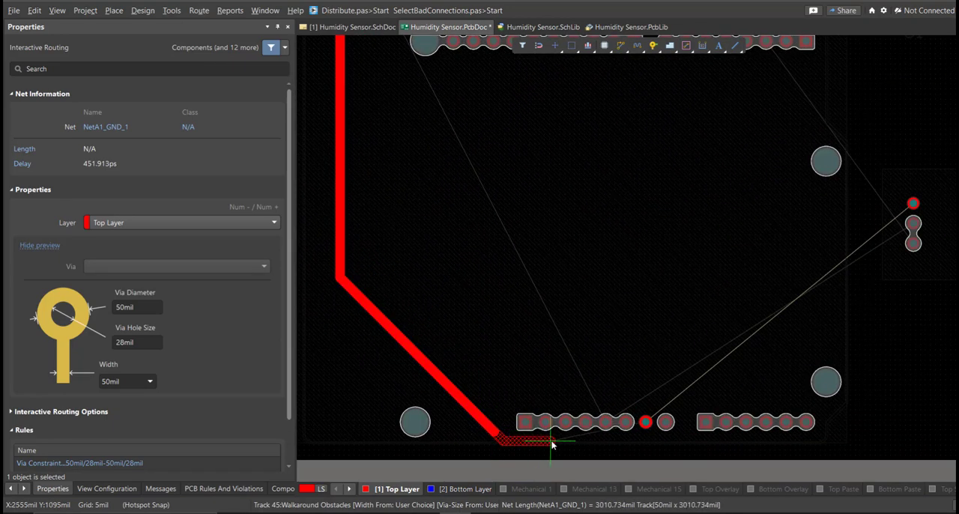
right_click(654, 426)
right_click(672, 439)
- Route NetA1_GND_1 along the board's lower edge to U1's upper pad, and NetA1_5V from A1 to U1's middle pad
right_click_drag(669, 438, 439, 386)
scroll(434, 377, "up", 2, "ctrl")
key("ctrl+w")
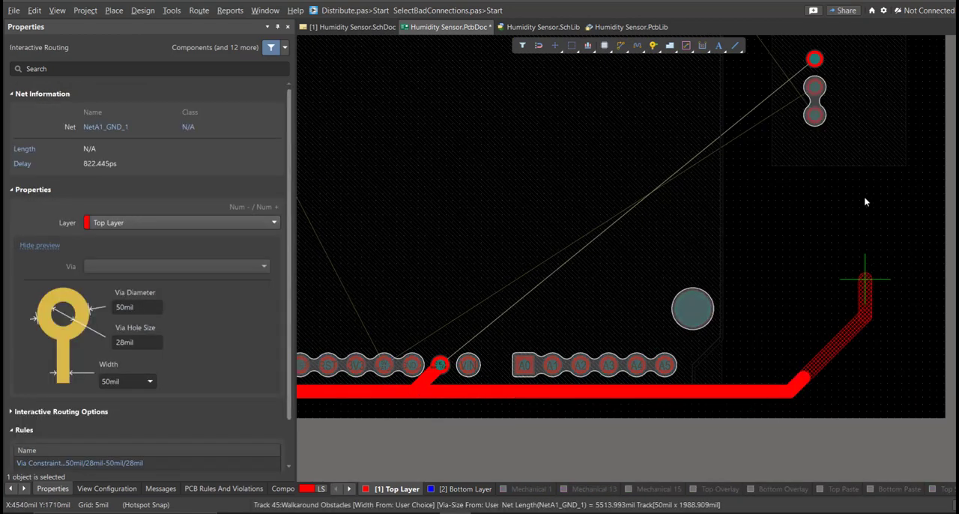
left_click(821, 63)
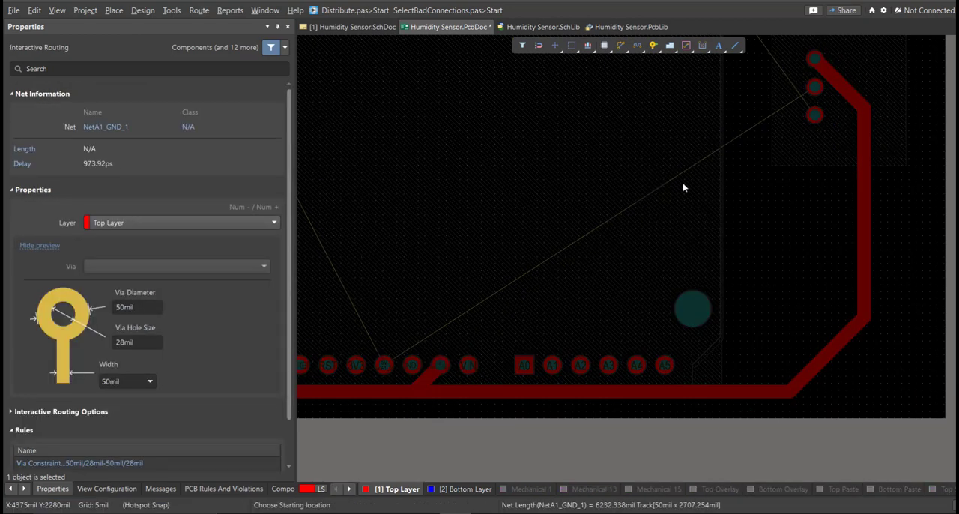
left_click(385, 365)
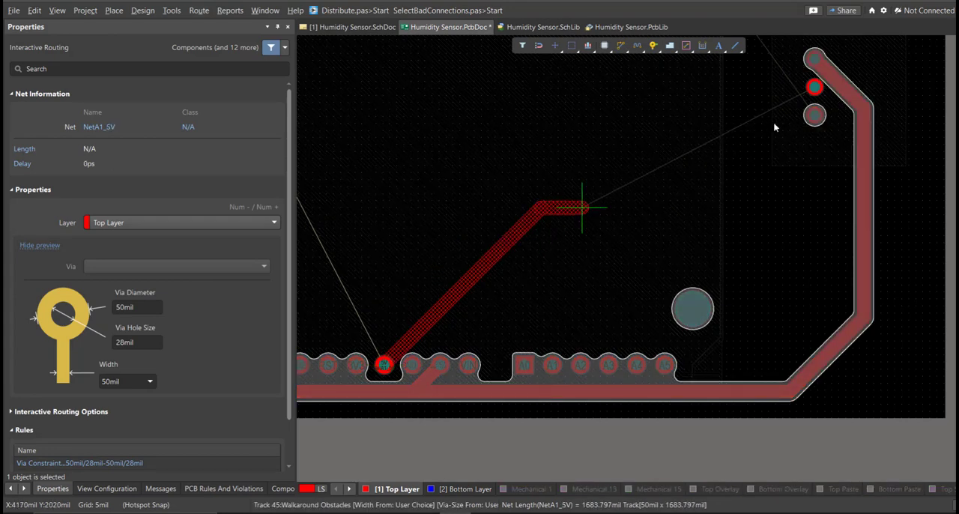
left_click(818, 88)
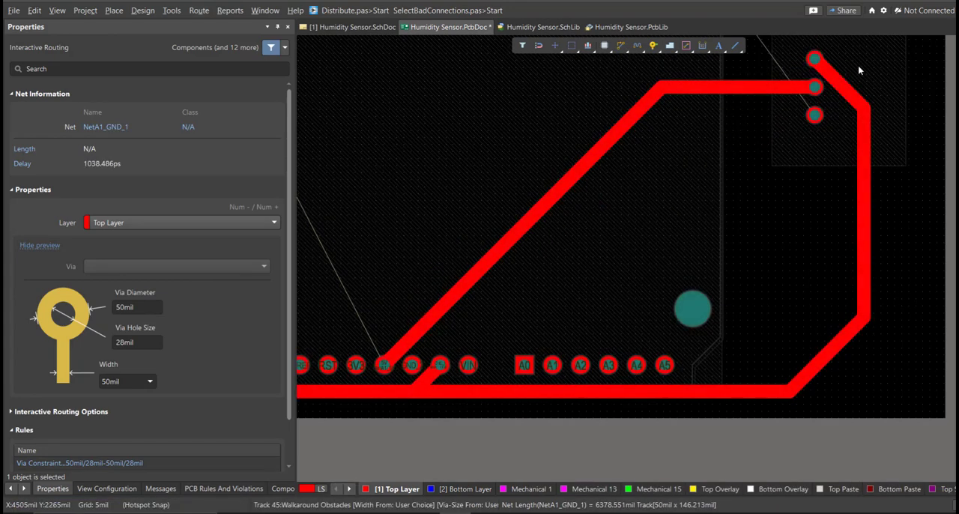
- Reroute the ground track at U1 along a wider path nearer the board's right edge and finish the top-layer routing
left_click(859, 71)
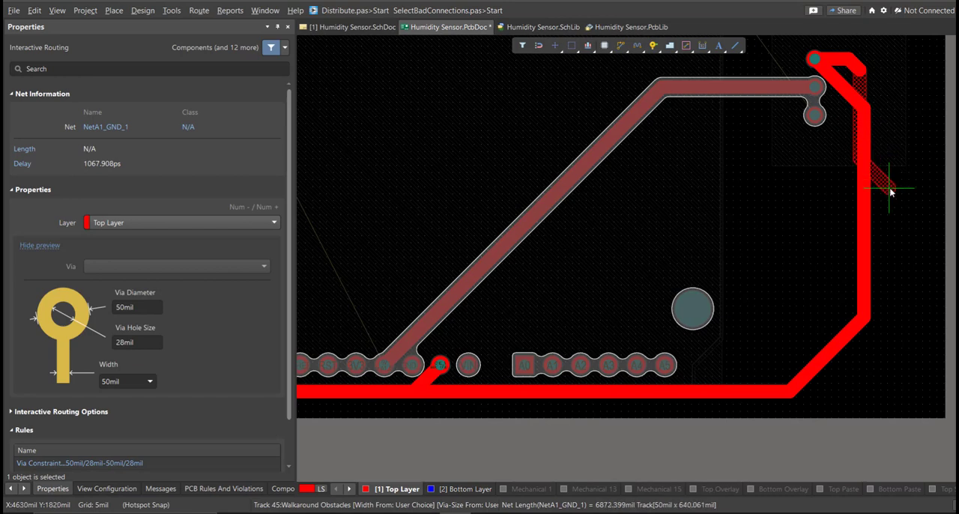
left_click(785, 345)
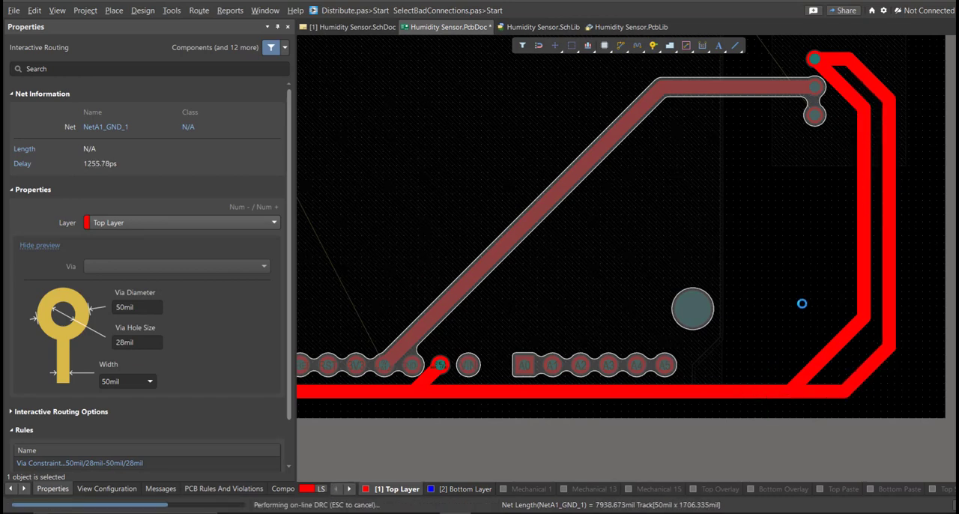
right_click(786, 346)
right_click_drag(850, 145, 840, 272)
scroll(839, 272, "down", 5, "ctrl")
scroll(637, 309, "up", 1, "ctrl")
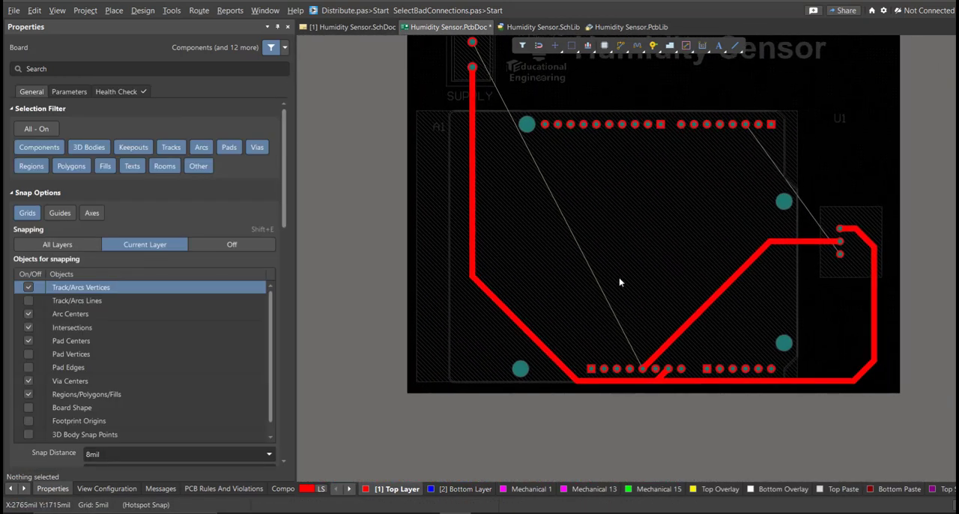
- Route NetA1_5V on the Bottom Layer at 50 mil width from the upper SUPPLY pad to A1's 5V pad
key("ctrl+w")
right_click(563, 433)
left_click(463, 489)
left_click(474, 43)
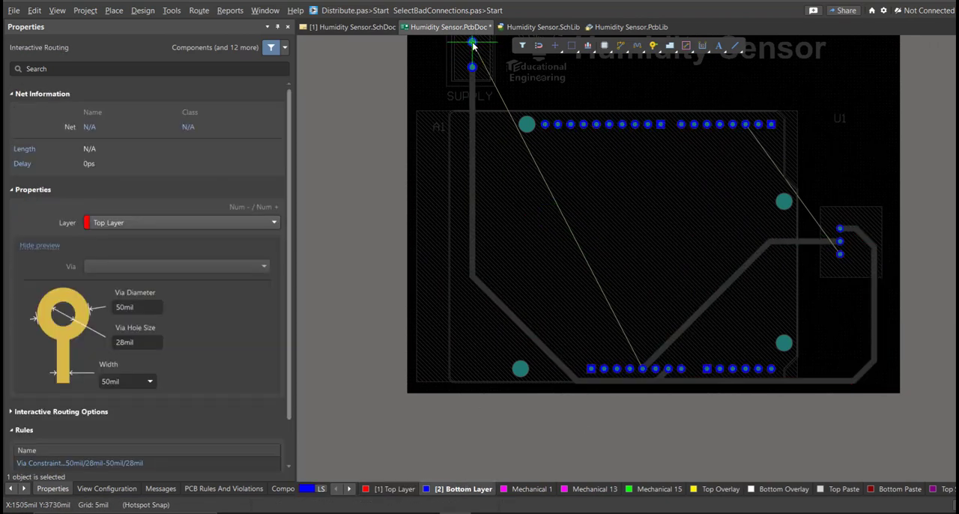
scroll(534, 304, "up", 1, "ctrl")
left_click(529, 312)
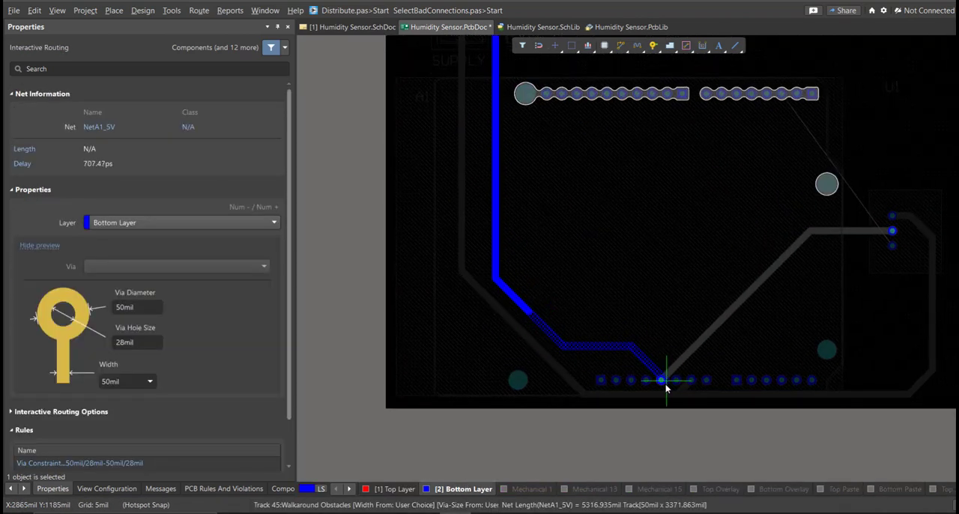
left_click(662, 382)
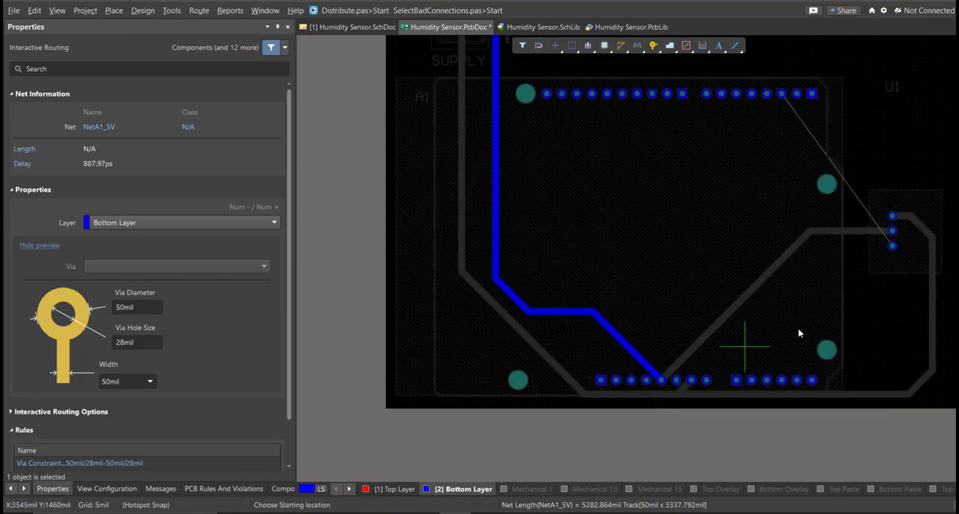
- Route NetA1_D2 on the Bottom Layer from A1's D2 pad around the mounting hole to U1's lowest pad, and end routing
left_click(783, 96)
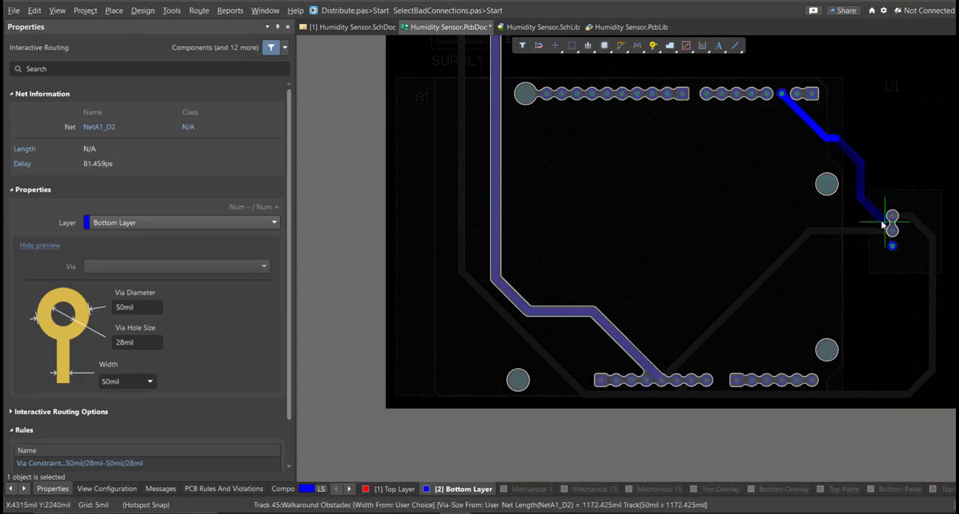
scroll(885, 222, "up", 3, "ctrl")
right_click_drag(809, 267, 649, 344)
scroll(726, 277, "up", 2, "ctrl")
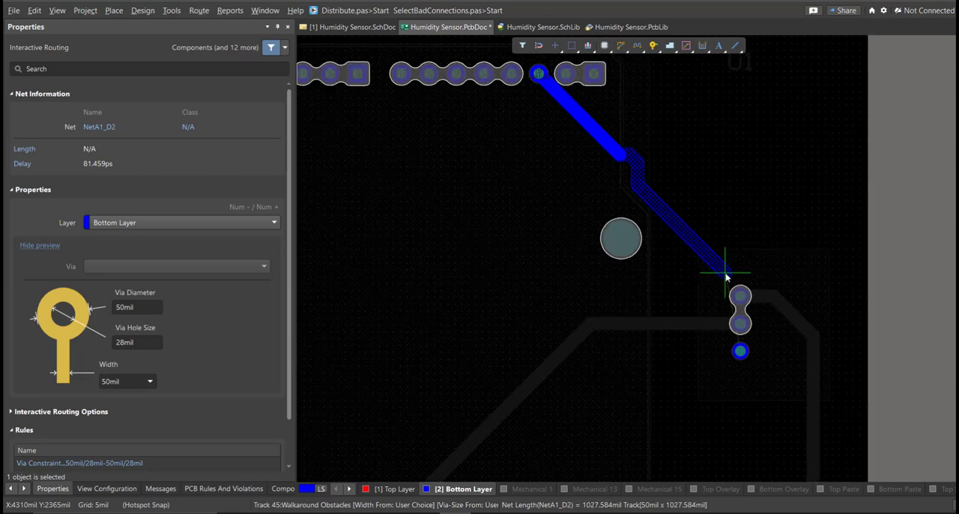
left_click(704, 300)
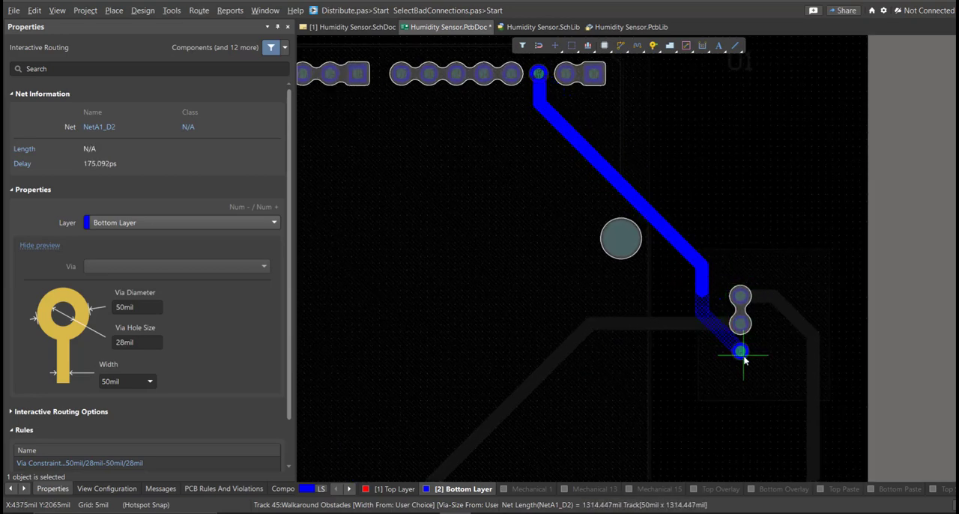
left_click(741, 353)
right_click(624, 369)
right_click_drag(528, 363, 594, 335)
scroll(595, 335, "down", 4, "ctrl")
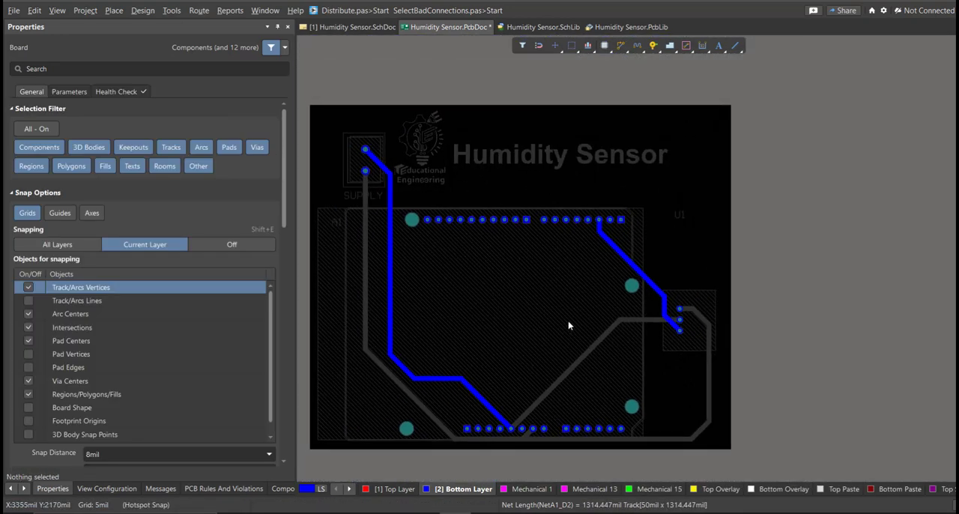
right_click_drag(459, 339, 496, 337)
scroll(497, 337, "up", 1, "ctrl")
- Review the view configuration's display options and preview the routed board in 3D
left_click(113, 488)
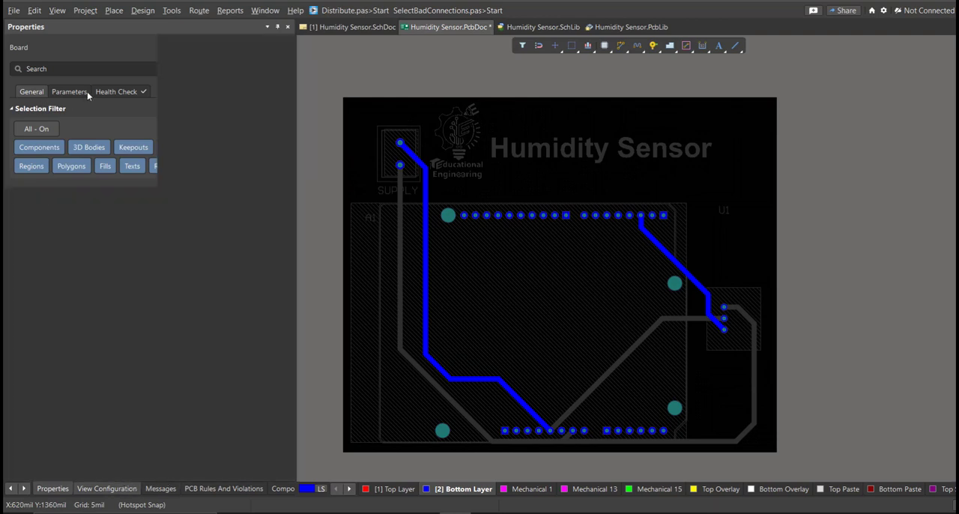
left_click(90, 71)
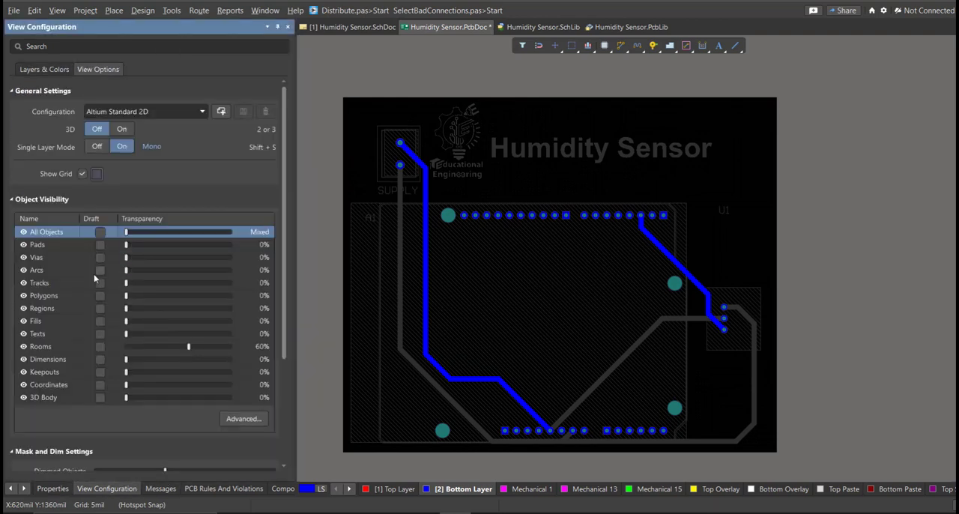
scroll(140, 242, "down", 5)
mouse_move(484, 303)
right_mouse_down()
mouse_move(449, 293)
mouse_move(517, 286)
mouse_move(492, 312)
mouse_move(482, 296)
mouse_move(491, 309)
right_mouse_up()
scroll(451, 293, "up", 3, "ctrl")
scroll(502, 292, "down", 3, "ctrl")
key("3")
key("2")
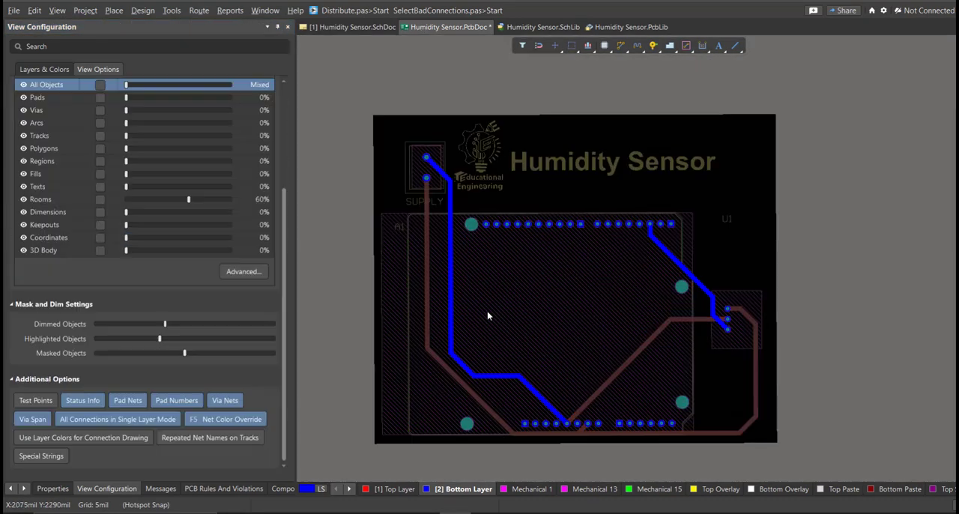
key("3")
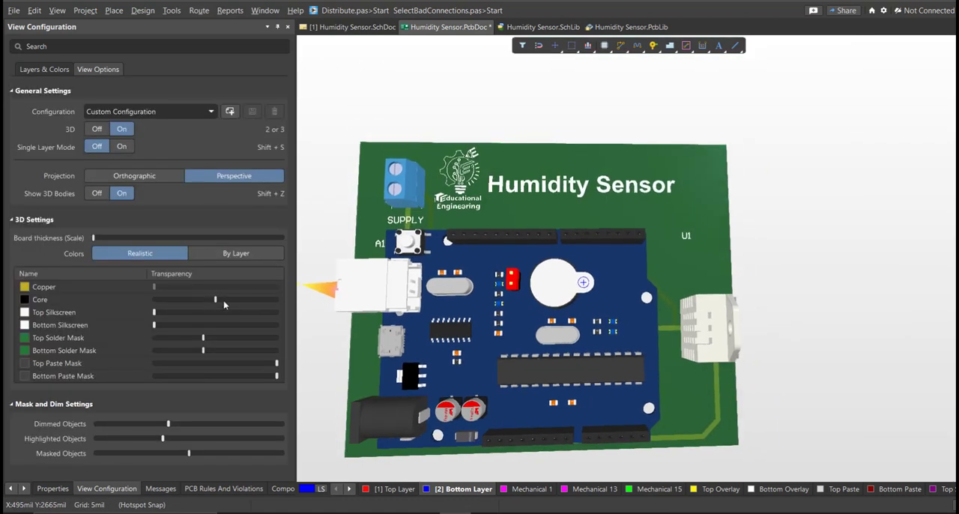
- Return to the 2D layout, make the Top Layer active and turn off single layer mode
key("2")
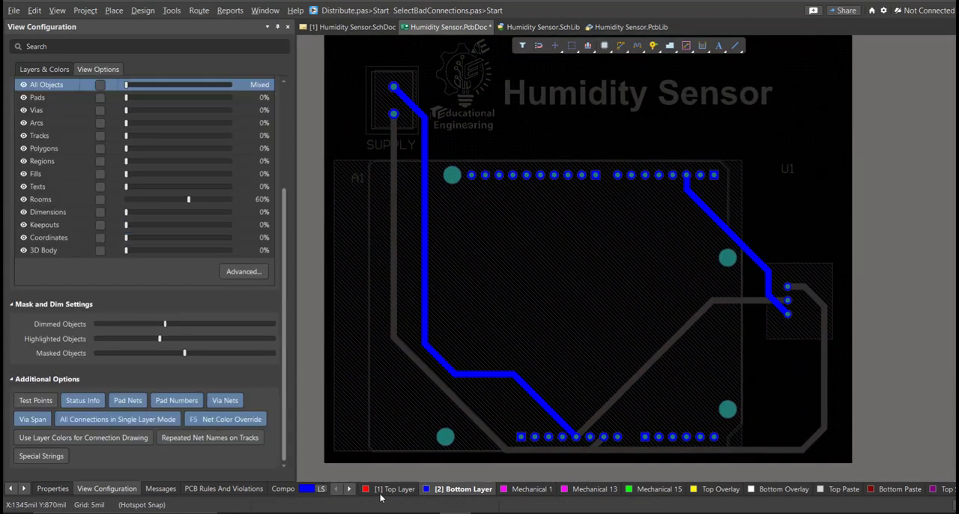
left_click(390, 488)
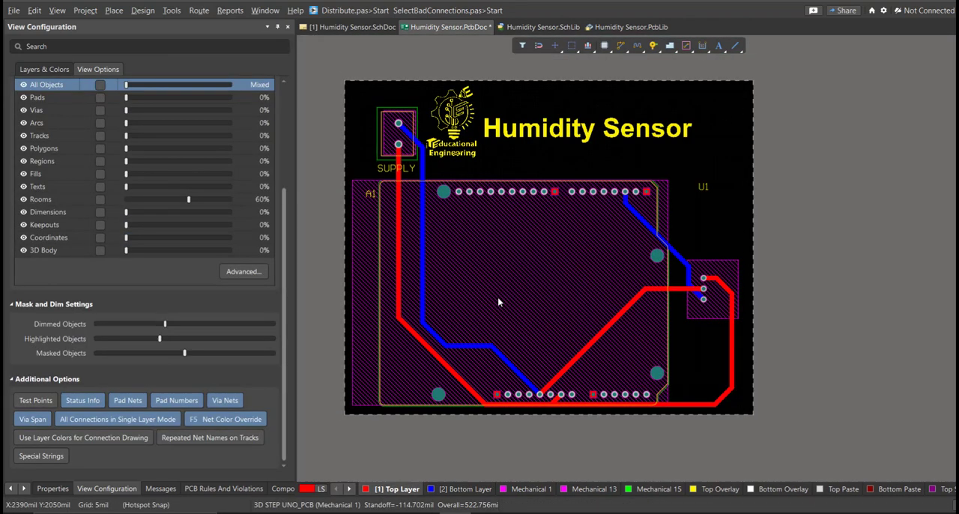
scroll(498, 304, "down", 1, "ctrl")
- Inspect the routed board and its component models in 3D from several angles
key("3")
right_click_drag(498, 321, 523, 321, "shift")
right_click_drag(612, 267, 534, 237, "shift")
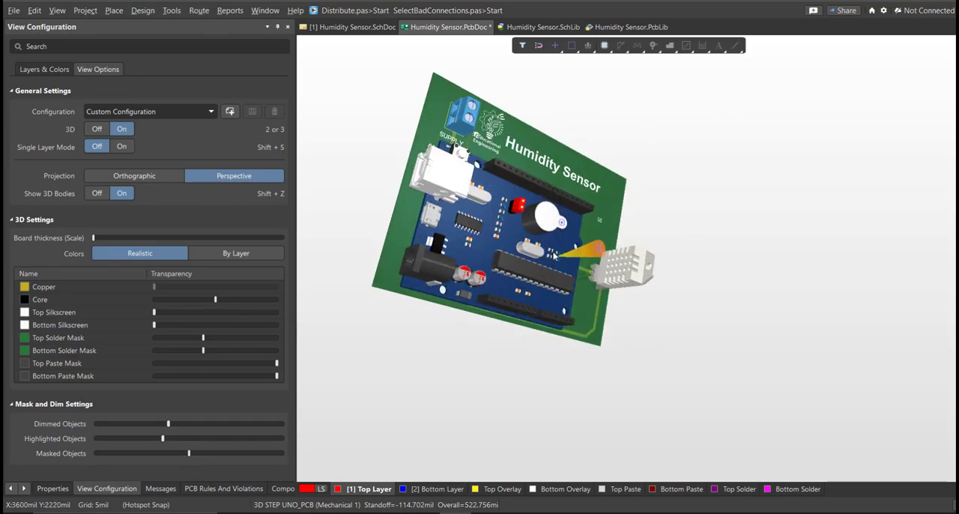
right_click_drag(468, 195, 457, 274, "shift")
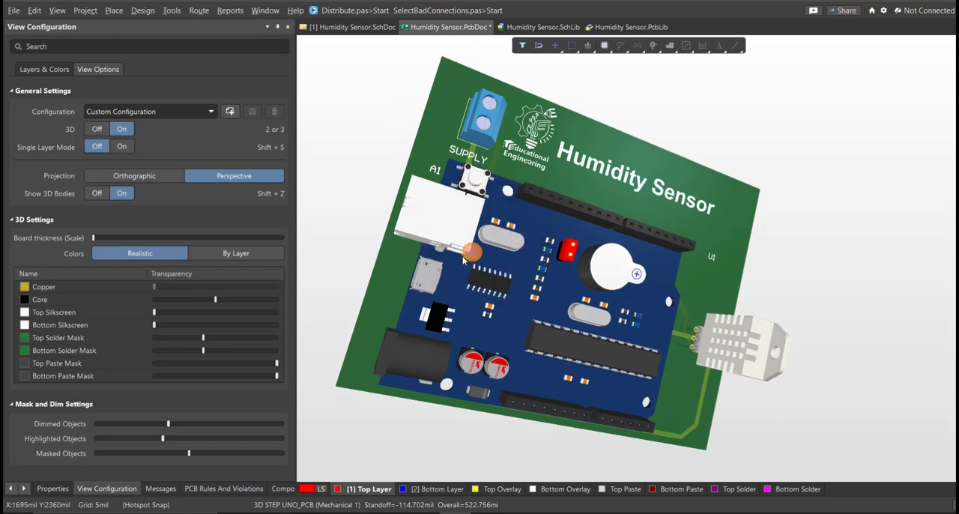